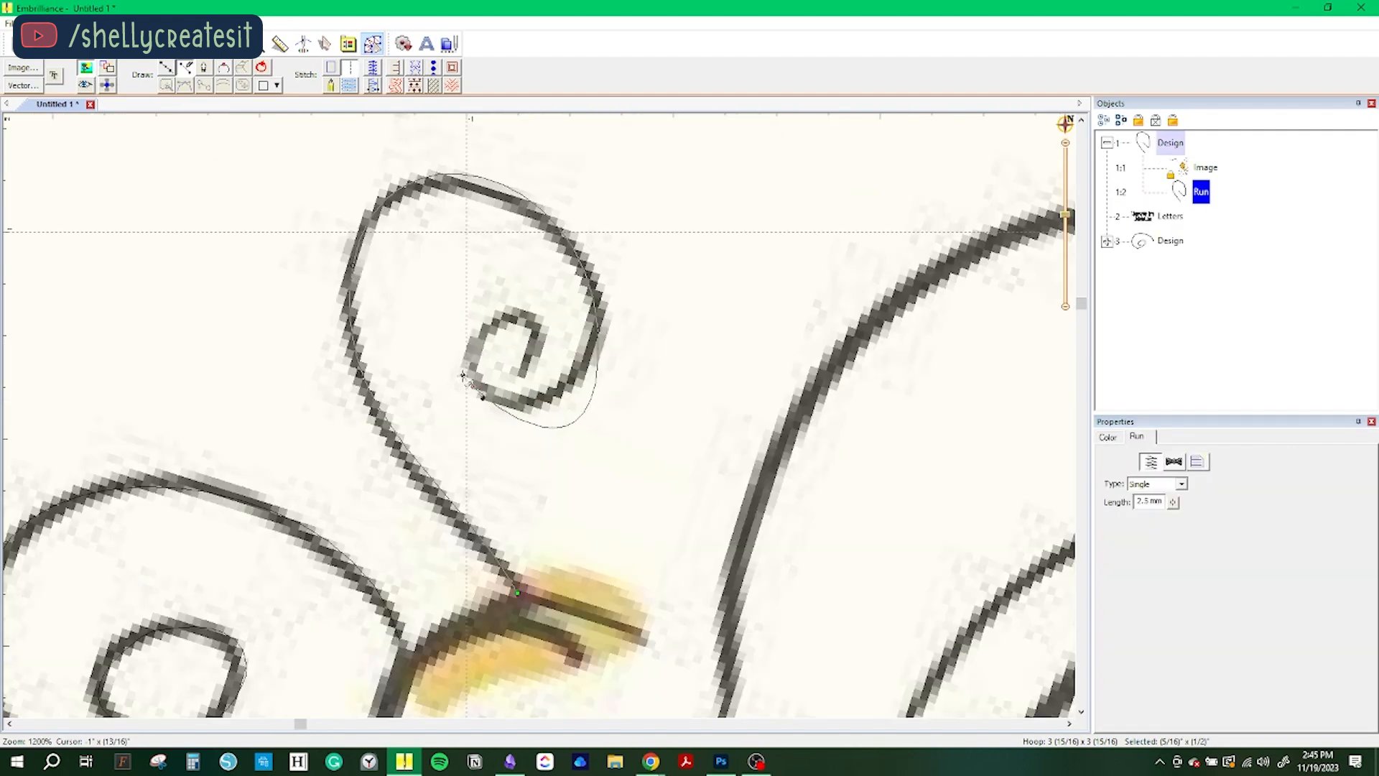
Step: Finish tracing the upper antenna's inner spiral and move its run stitch into the design group holding the other antenna
{"action": "left_click_drag", "start_coordinate": [535, 317], "coordinate": [596, 334]}
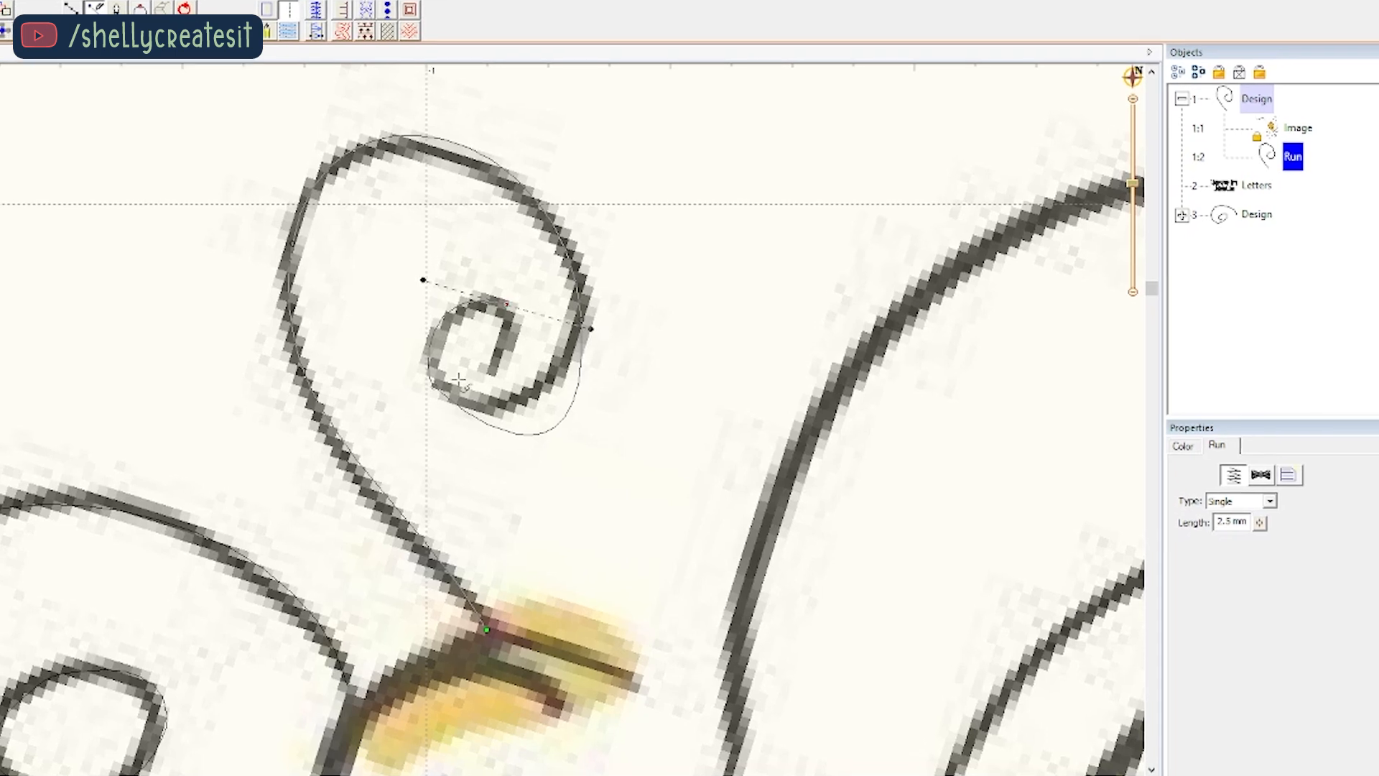
{"action": "left_click_drag", "start_coordinate": [487, 375], "coordinate": [502, 434]}
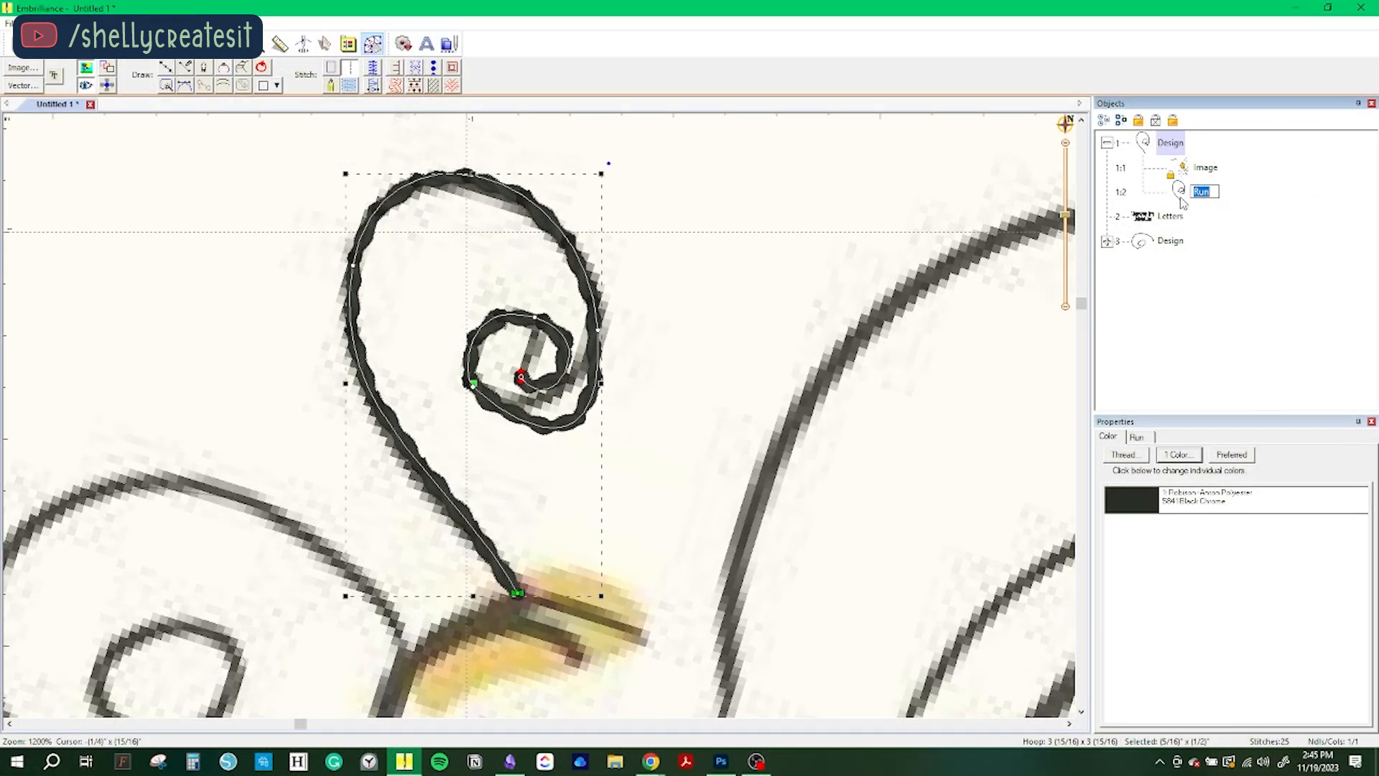
{"action": "left_click_drag", "start_coordinate": [1181, 200], "coordinate": [1162, 243]}
{"action": "left_click", "coordinate": [1107, 218]}
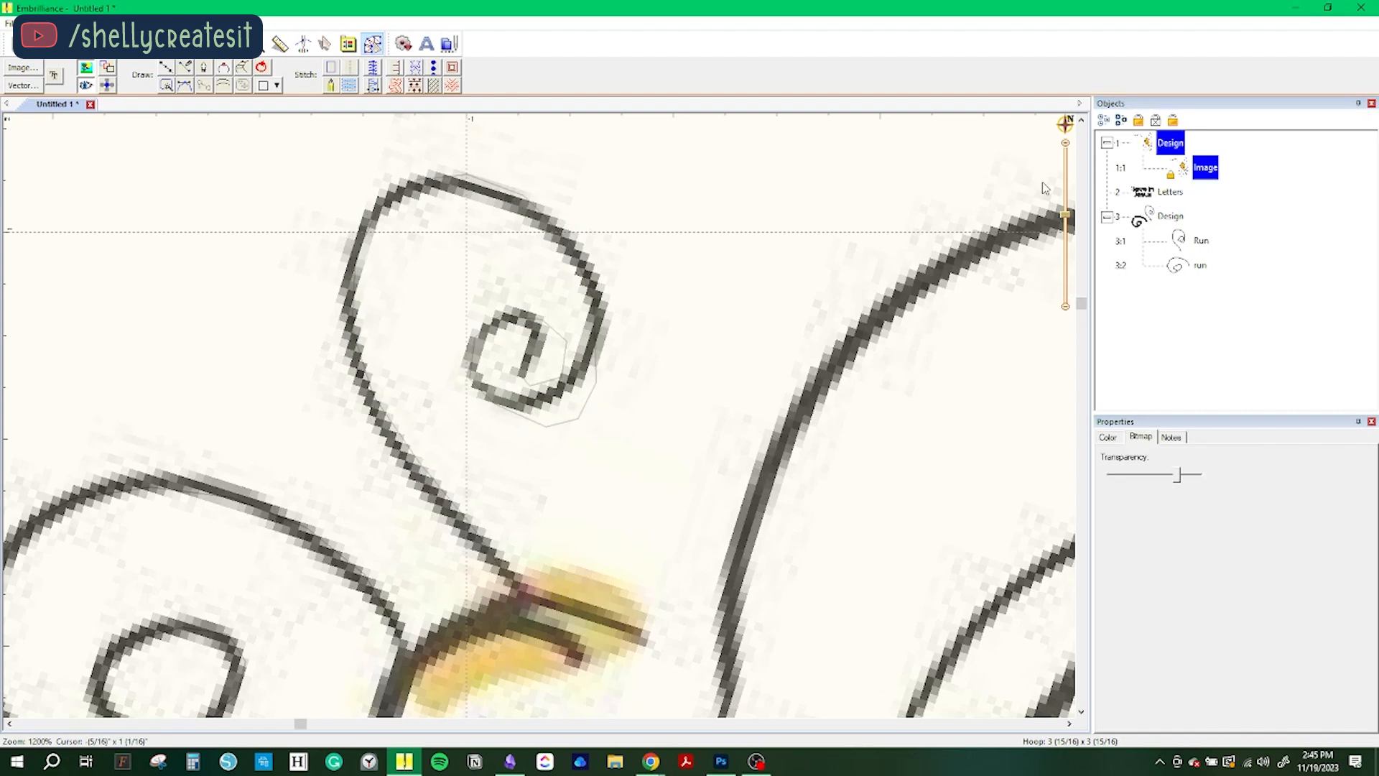
Step: Trace the outer arc of the bee's head with a curved line passing through the lower antenna's base
{"action": "key", "text": "Delete"}
{"action": "scroll", "coordinate": [501, 411], "scroll_direction": "down", "scroll_amount": 1}
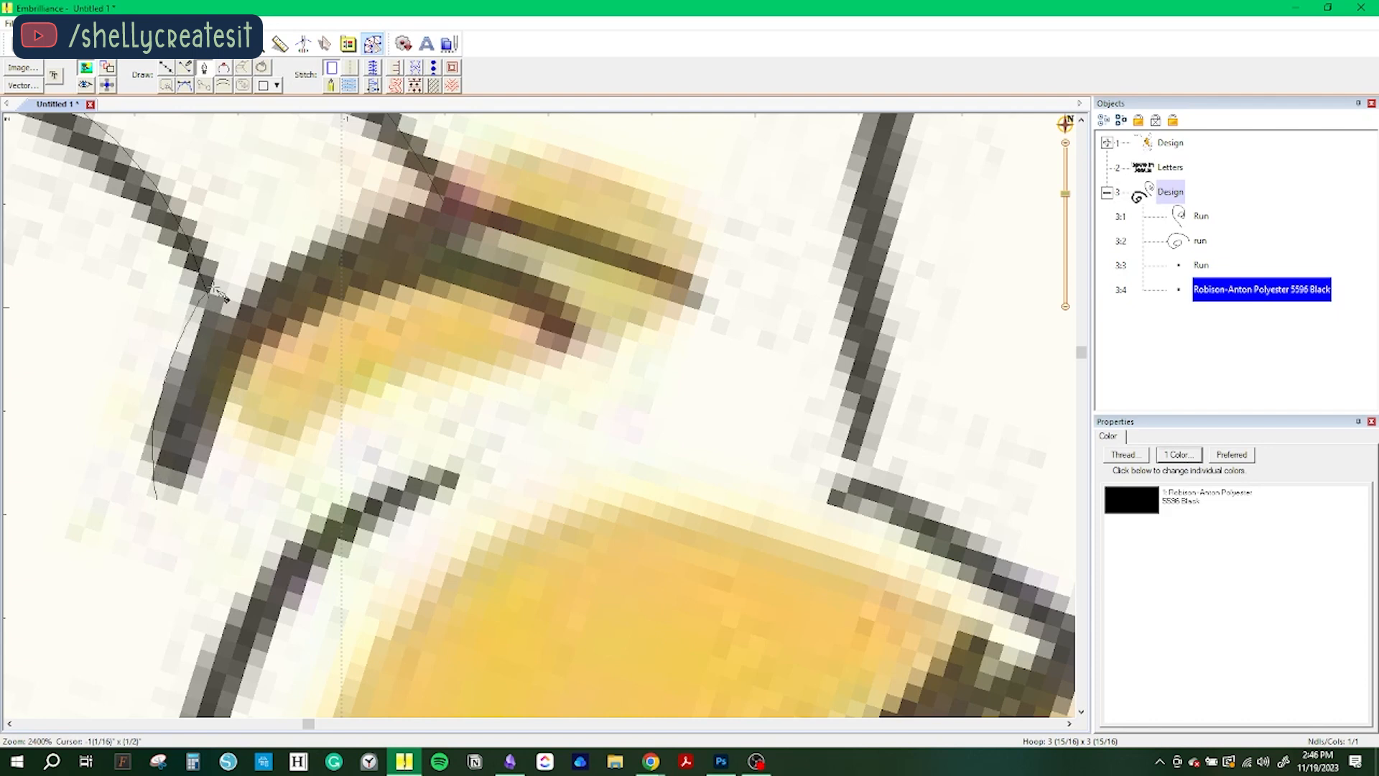
{"action": "left_click", "coordinate": [213, 290]}
{"action": "mouse_move", "coordinate": [700, 335]}
{"action": "left_mouse_down"}
{"action": "mouse_move", "coordinate": [401, 455]}
{"action": "mouse_move", "coordinate": [180, 512]}
{"action": "mouse_move", "coordinate": [158, 499]}
{"action": "left_mouse_up"}
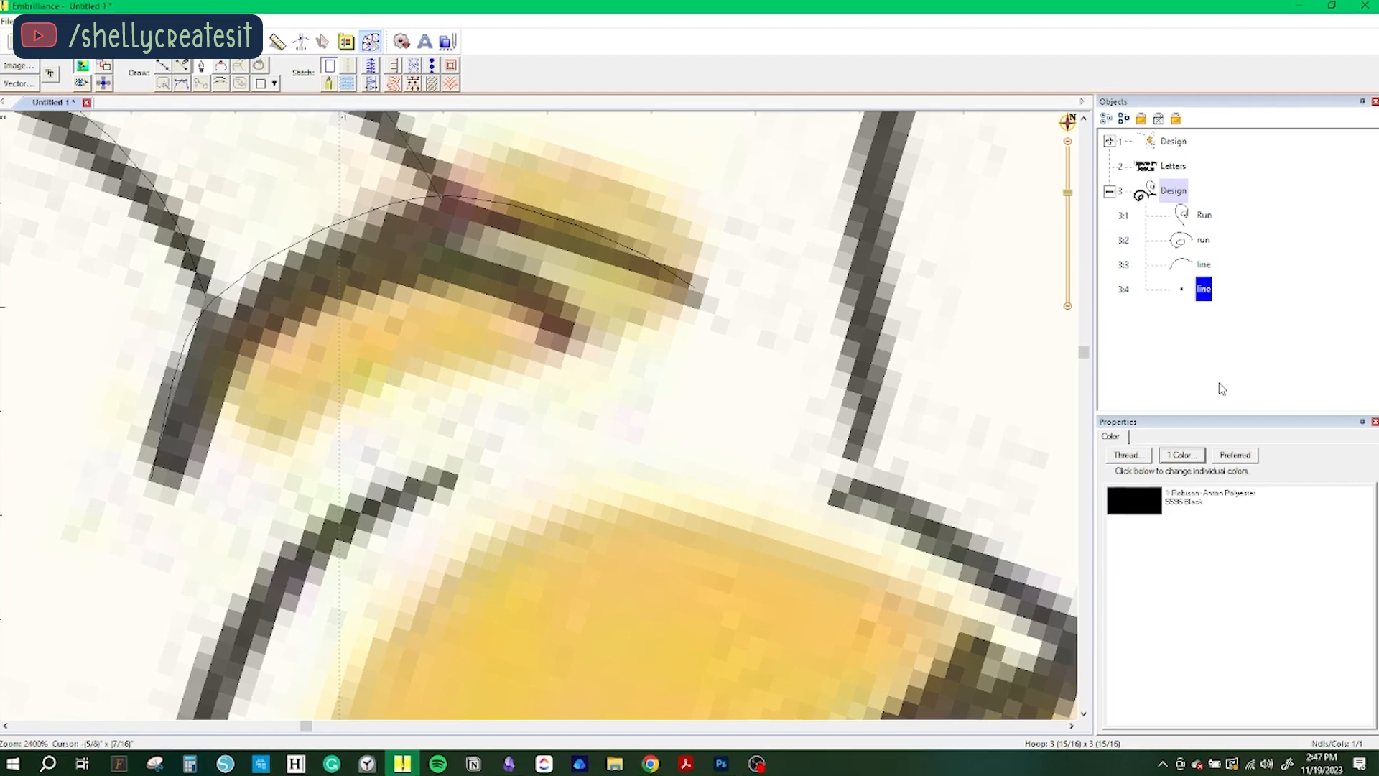
{"action": "left_click", "coordinate": [1133, 311]}
{"action": "left_click", "coordinate": [1193, 287]}
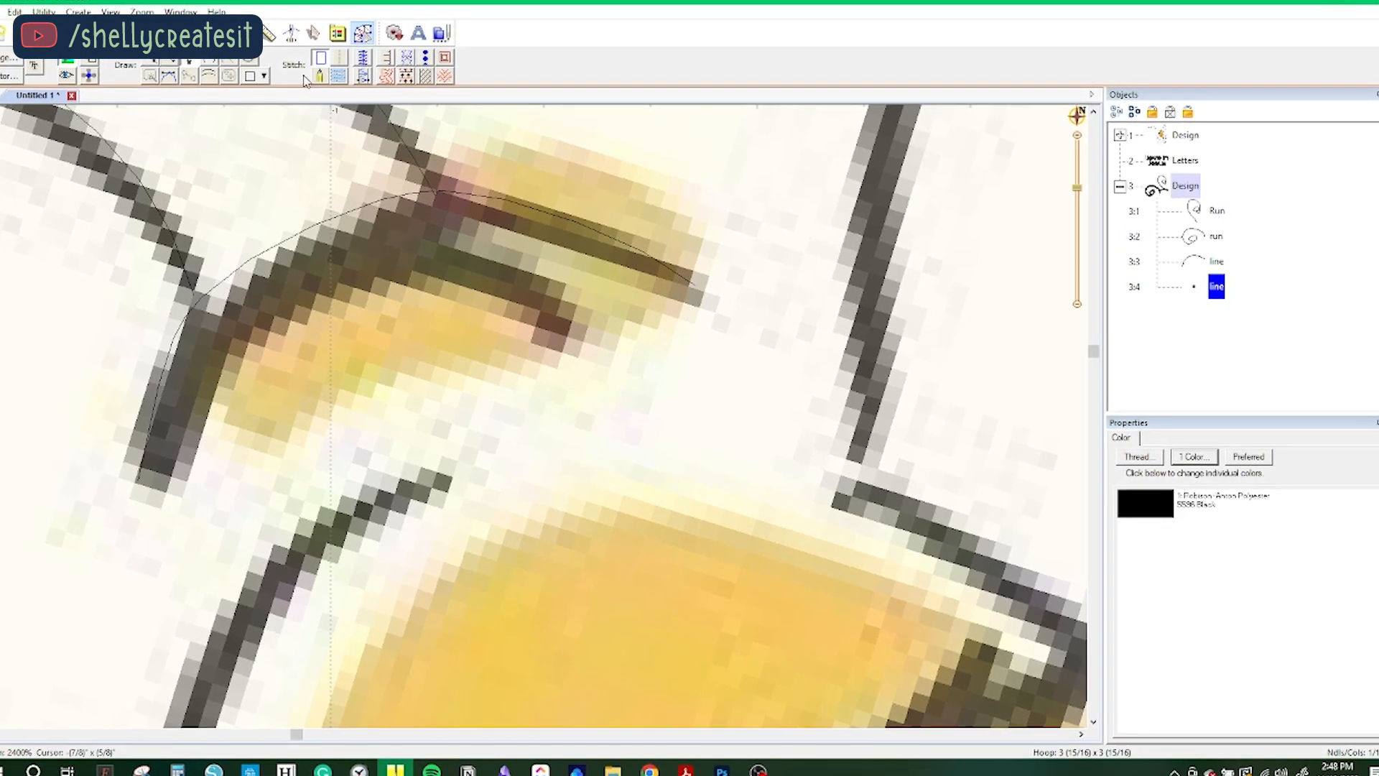
{"action": "left_click", "coordinate": [345, 63]}
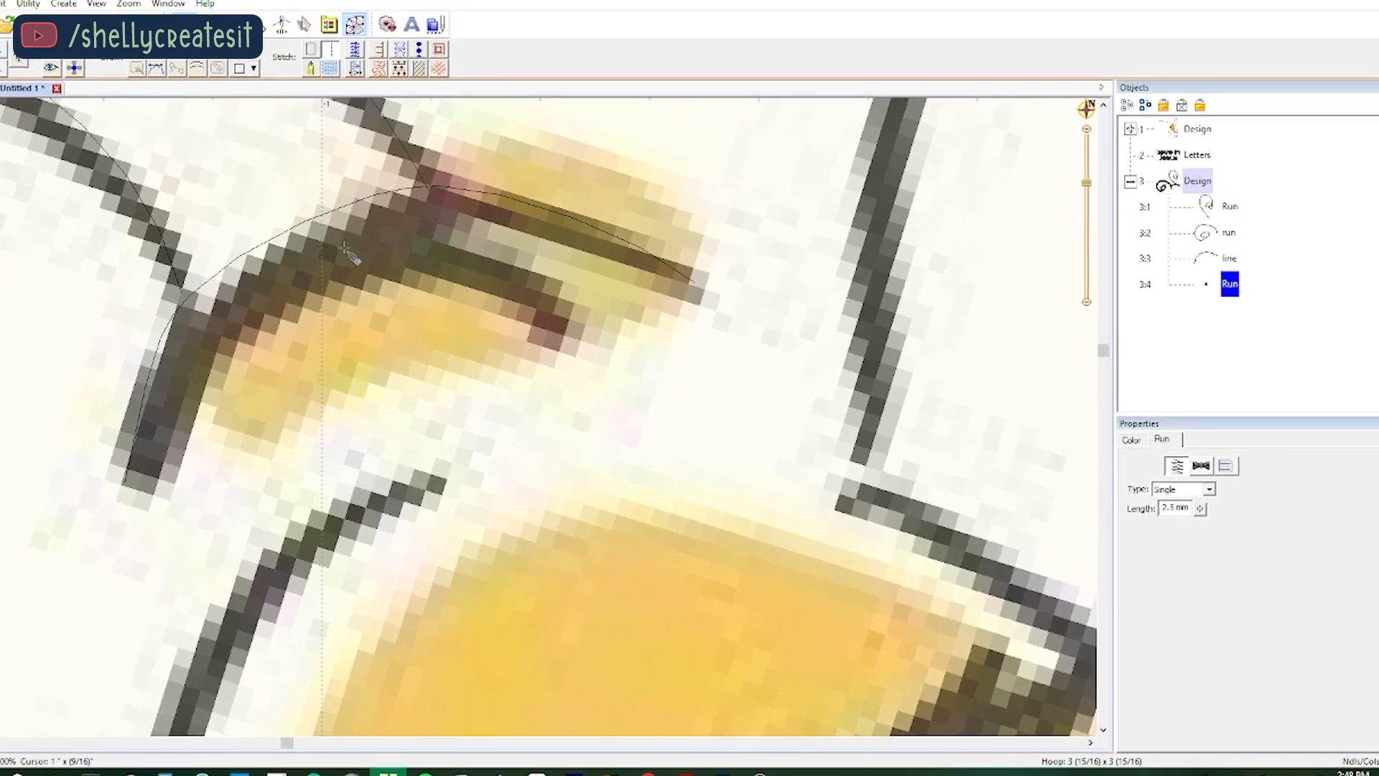
Step: Trace the inner arc of the bee's head with a Bezier line ending at the outer arc's lower end
{"action": "mouse_move", "coordinate": [234, 280]}
{"action": "left_mouse_down"}
{"action": "mouse_move", "coordinate": [188, 305]}
{"action": "mouse_move", "coordinate": [431, 244]}
{"action": "mouse_move", "coordinate": [568, 331]}
{"action": "left_mouse_up"}
{"action": "left_click", "coordinate": [141, 60]}
{"action": "left_click", "coordinate": [617, 334]}
{"action": "left_click_drag", "start_coordinate": [409, 241], "coordinate": [321, 252]}
{"action": "left_click_drag", "start_coordinate": [94, 486], "coordinate": [58, 577]}
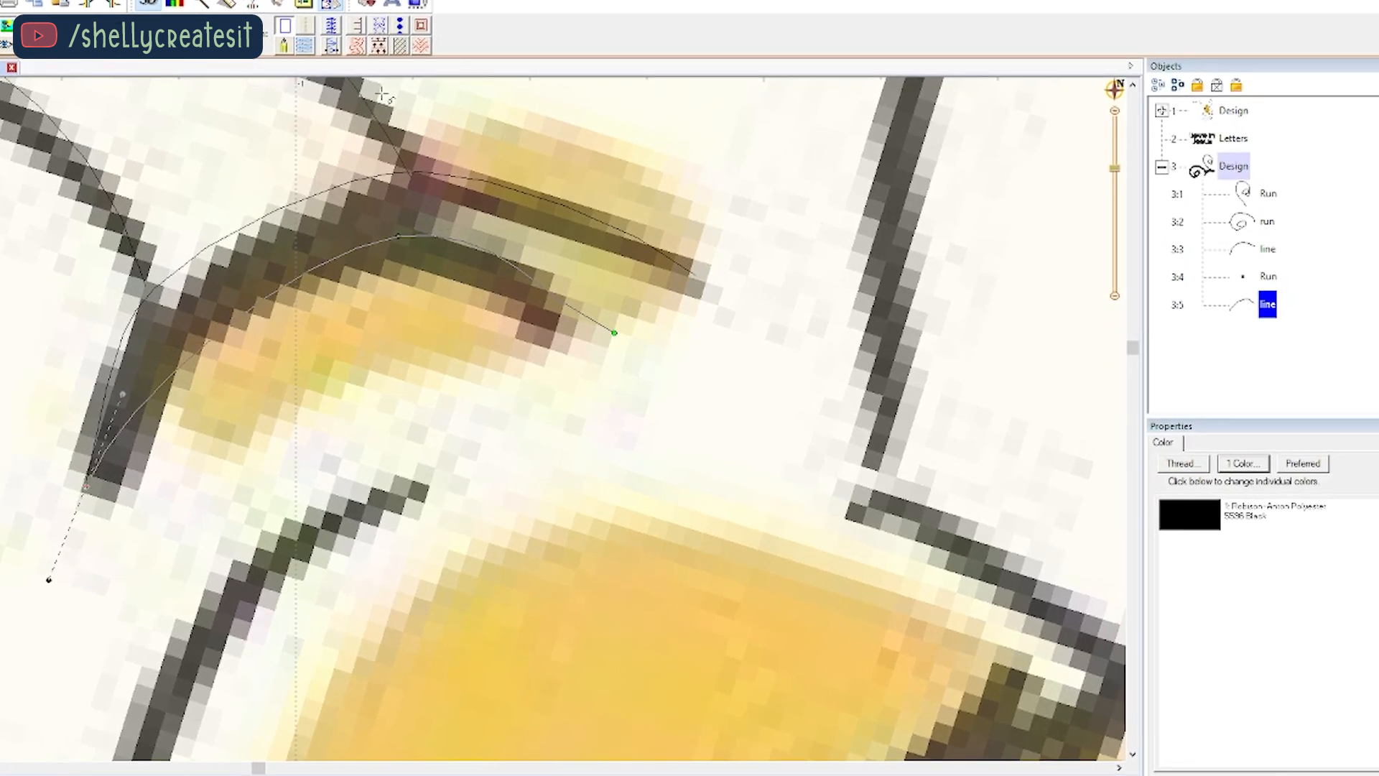
{"action": "right_click", "coordinate": [195, 507]}
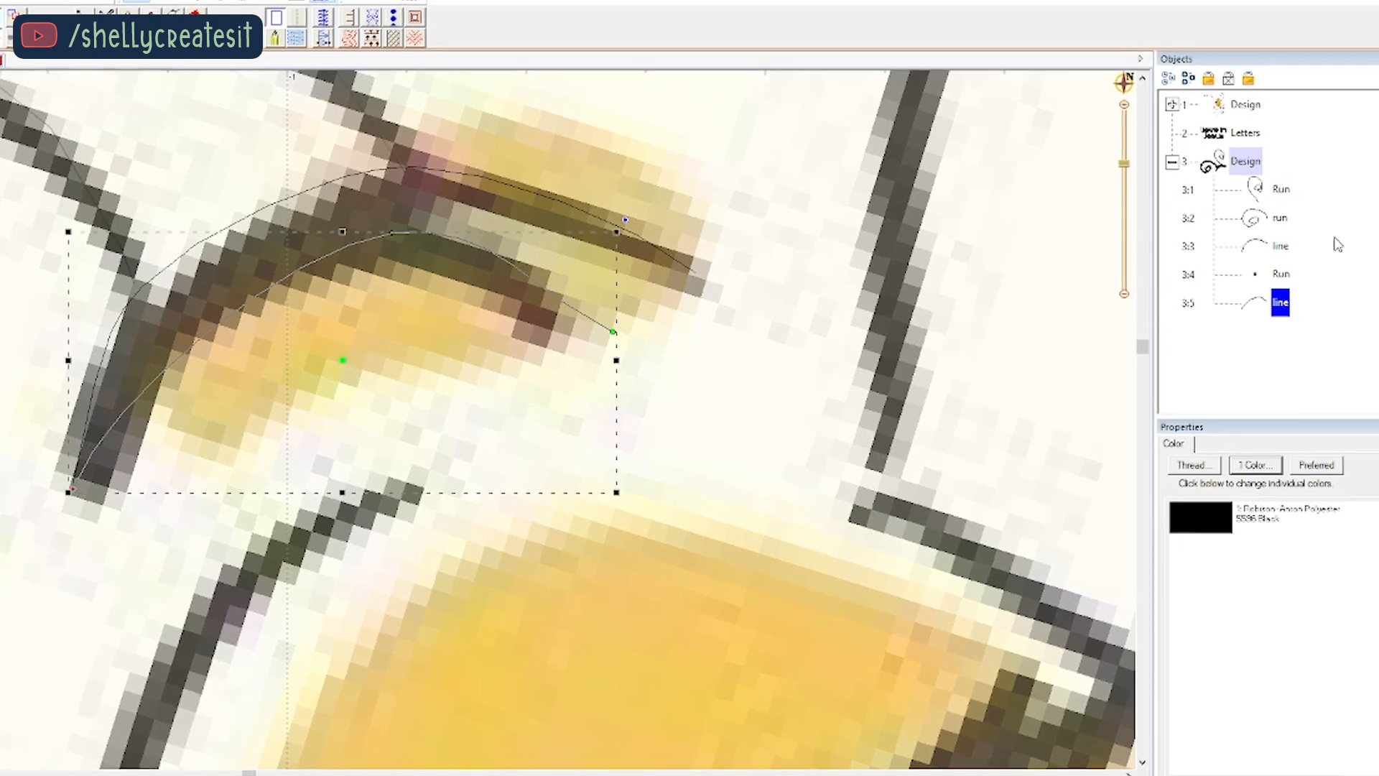
Step: Delete the stray single-point run object between the two head arcs and clear the selection
{"action": "left_click", "coordinate": [1273, 275]}
{"action": "key", "text": "Delete"}
{"action": "left_click", "coordinate": [1250, 105]}
{"action": "left_click", "coordinate": [632, 244]}
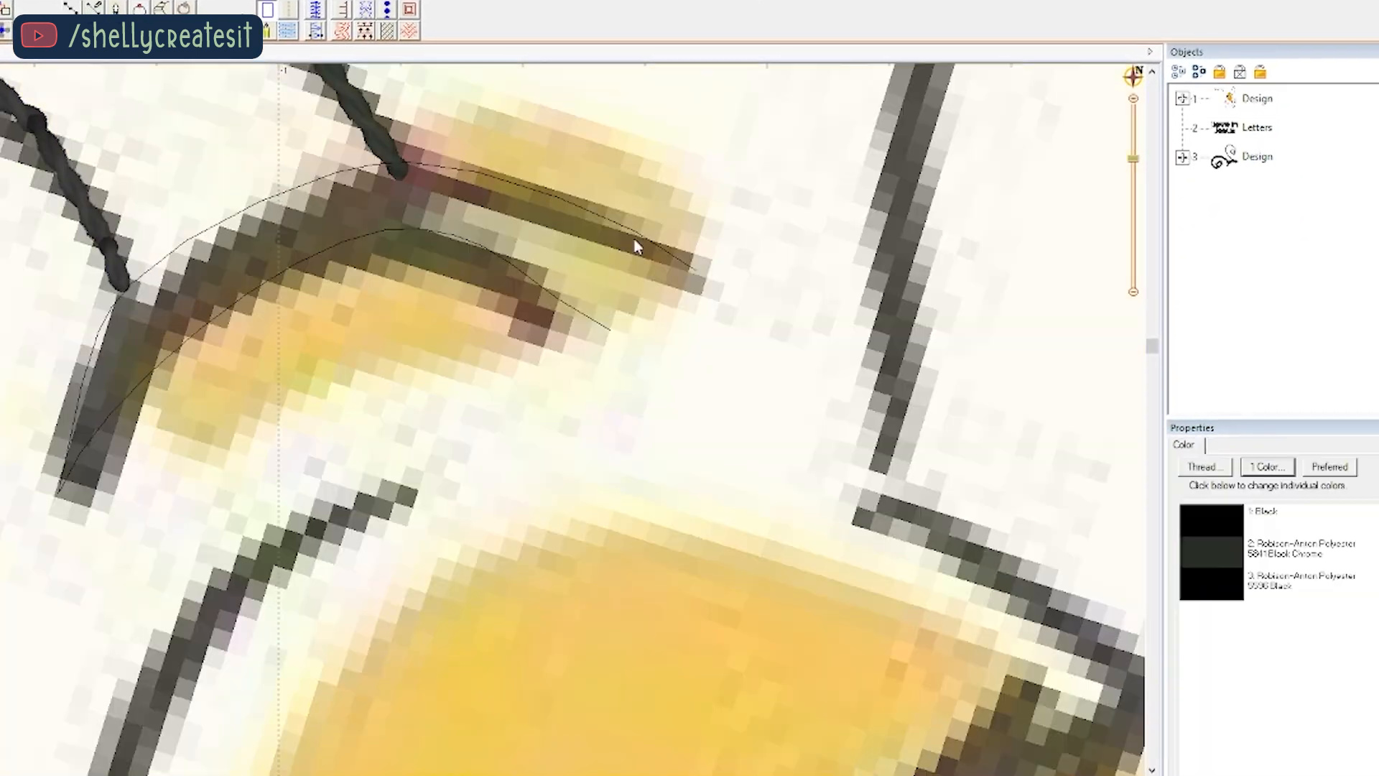
Step: Convert both head arcs to run stitches
{"action": "left_click", "coordinate": [478, 244]}
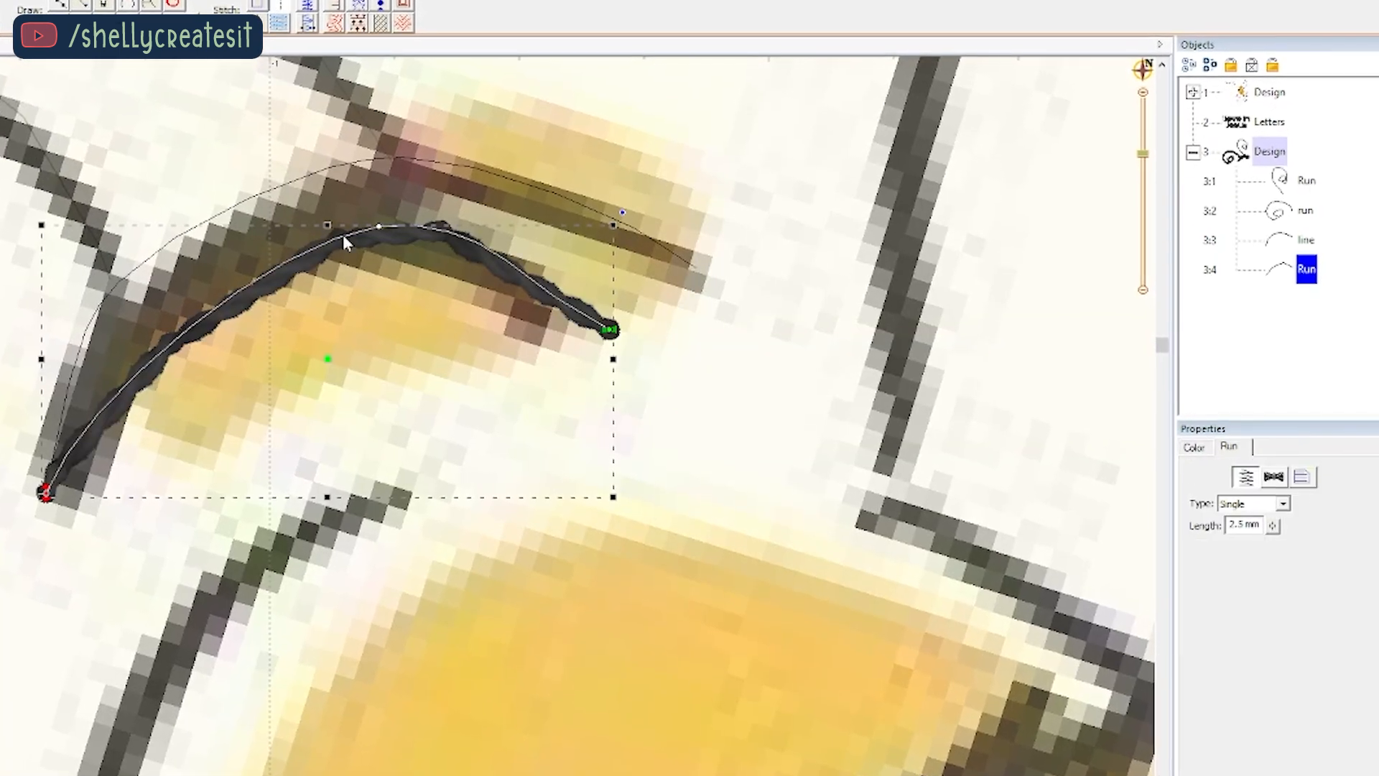
{"action": "left_click", "coordinate": [276, 4]}
{"action": "left_click", "coordinate": [1309, 209]}
{"action": "left_click", "coordinate": [1313, 188]}
{"action": "left_click", "coordinate": [1326, 239]}
{"action": "left_click", "coordinate": [1334, 268]}
{"action": "left_click", "coordinate": [693, 456]}
Step: Trace the bee's upper right wing with a Bezier line about 5/8" by 3/4" and convert it to a run stitch
{"action": "left_click", "coordinate": [1293, 87]}
{"action": "key", "text": "Delete"}
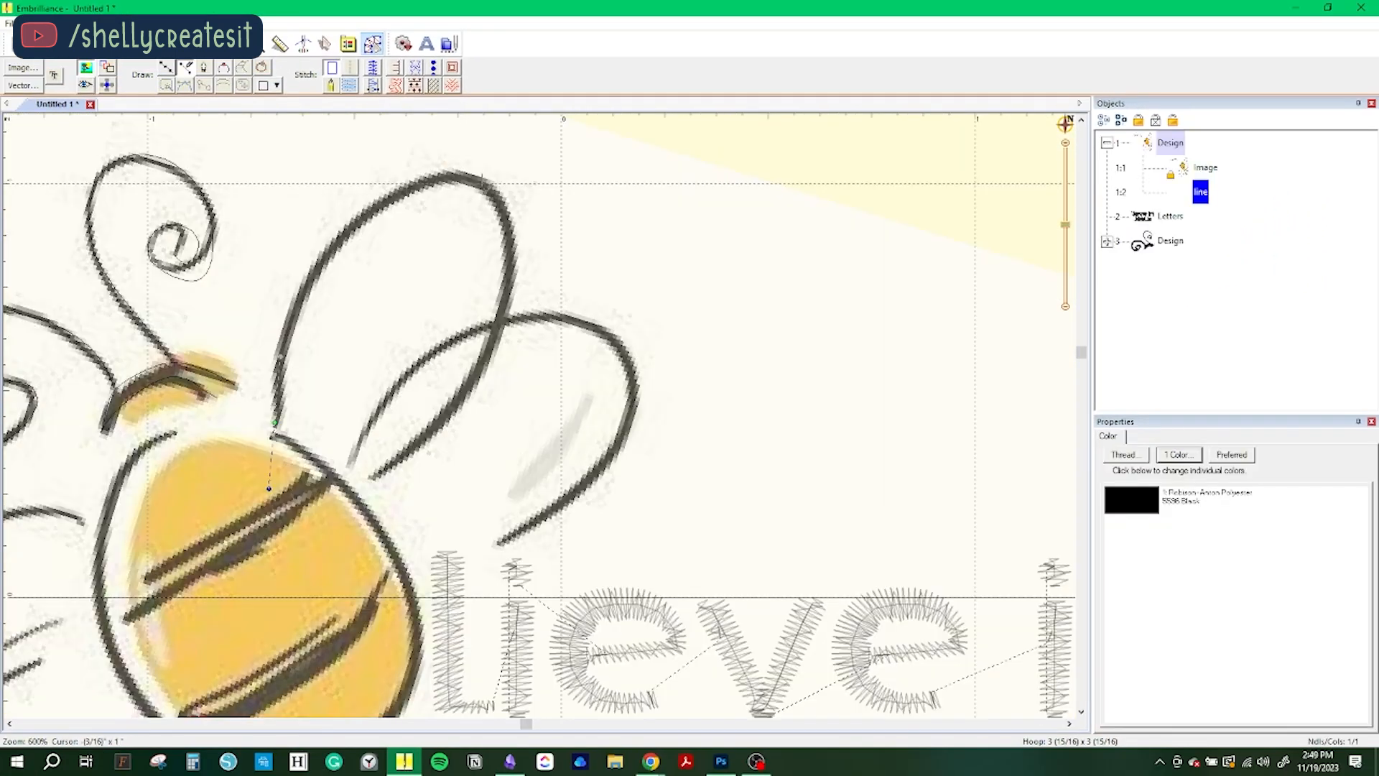
{"action": "left_click_drag", "start_coordinate": [482, 180], "coordinate": [627, 222]}
{"action": "left_click_drag", "start_coordinate": [365, 484], "coordinate": [398, 497]}
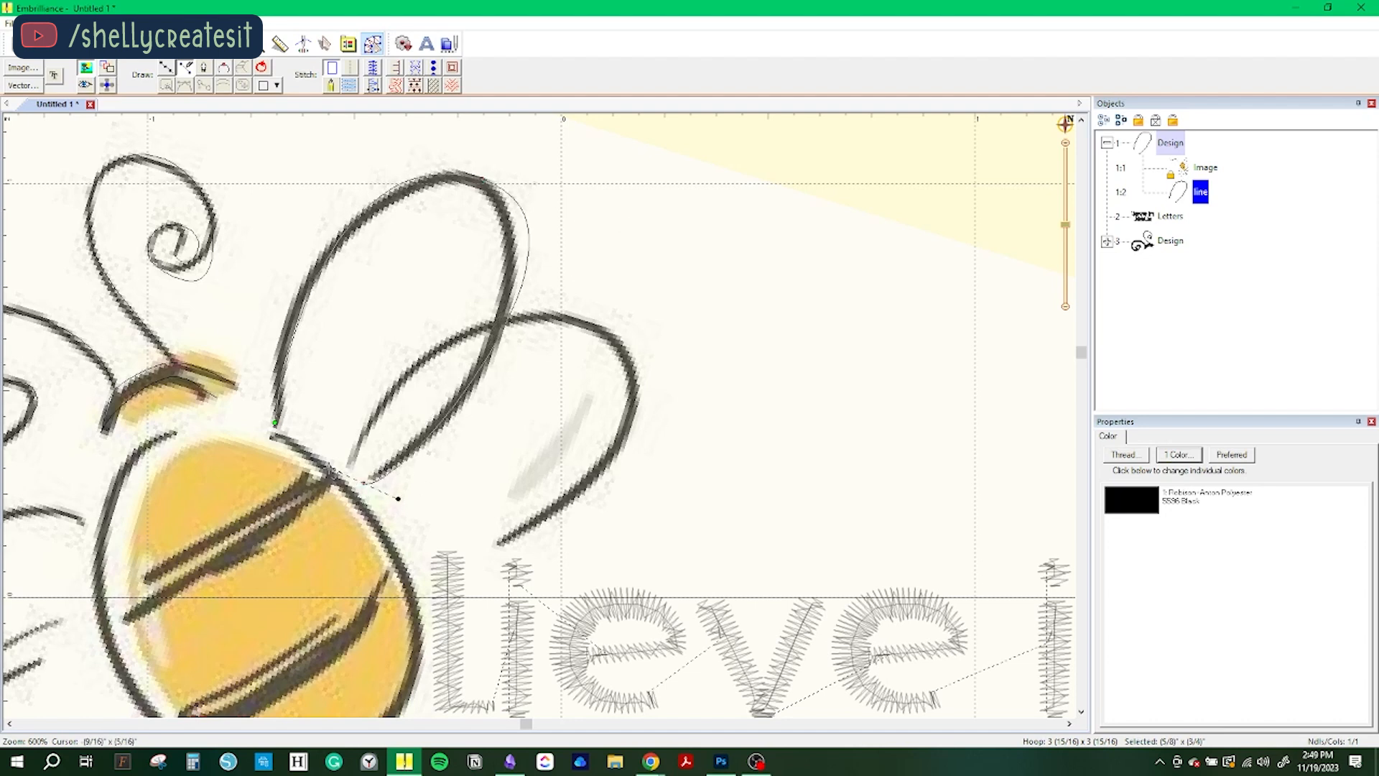
{"action": "right_click", "coordinate": [365, 485]}
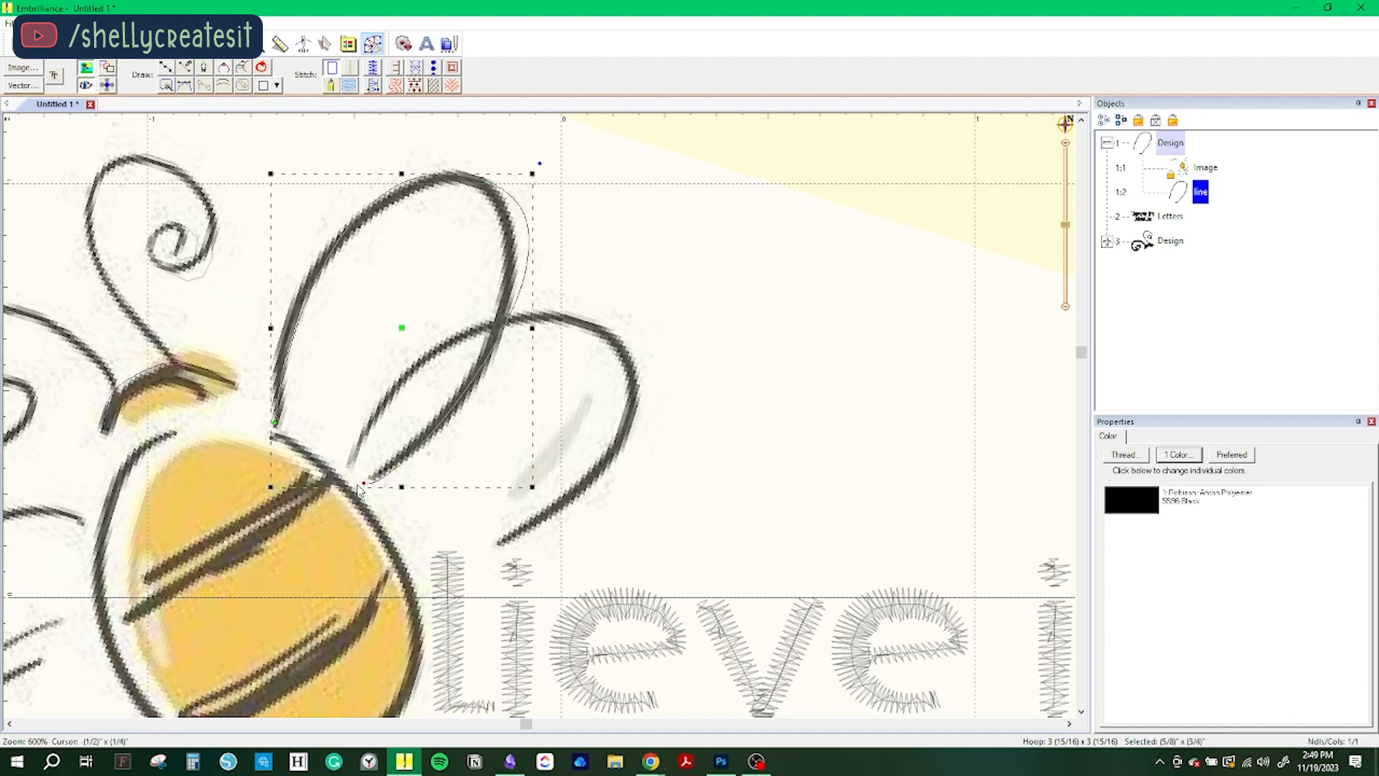
{"action": "left_click", "coordinate": [350, 68]}
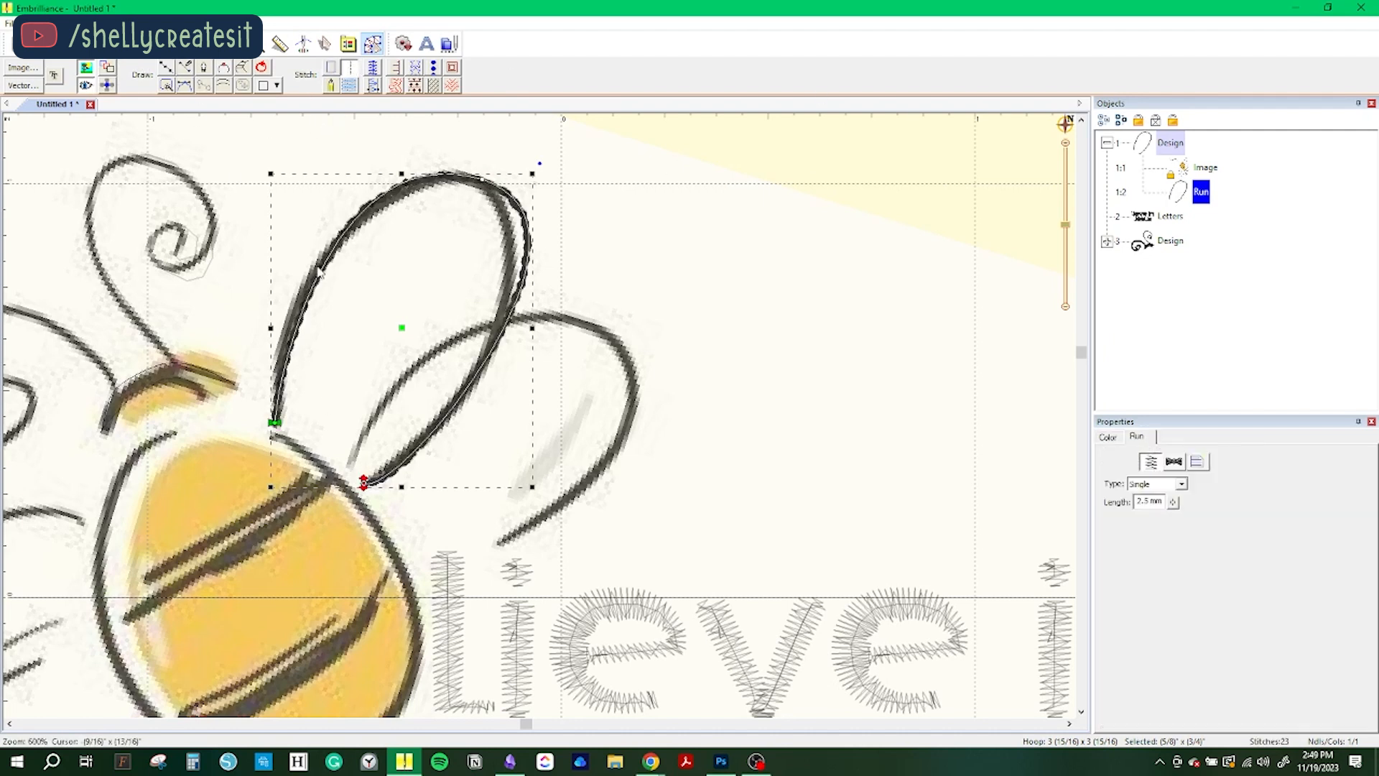
{"action": "left_click", "coordinate": [704, 263]}
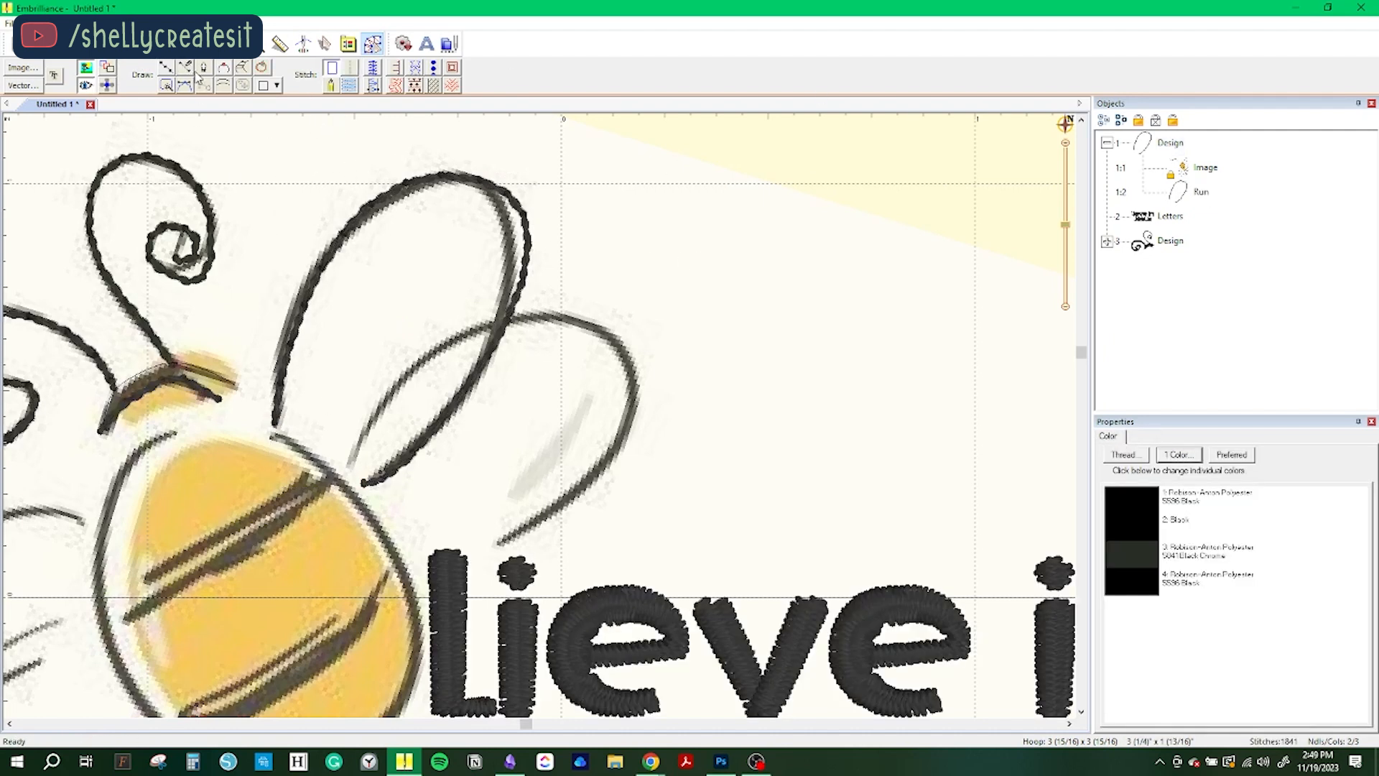
{"action": "left_click", "coordinate": [186, 67]}
{"action": "left_click", "coordinate": [350, 465]}
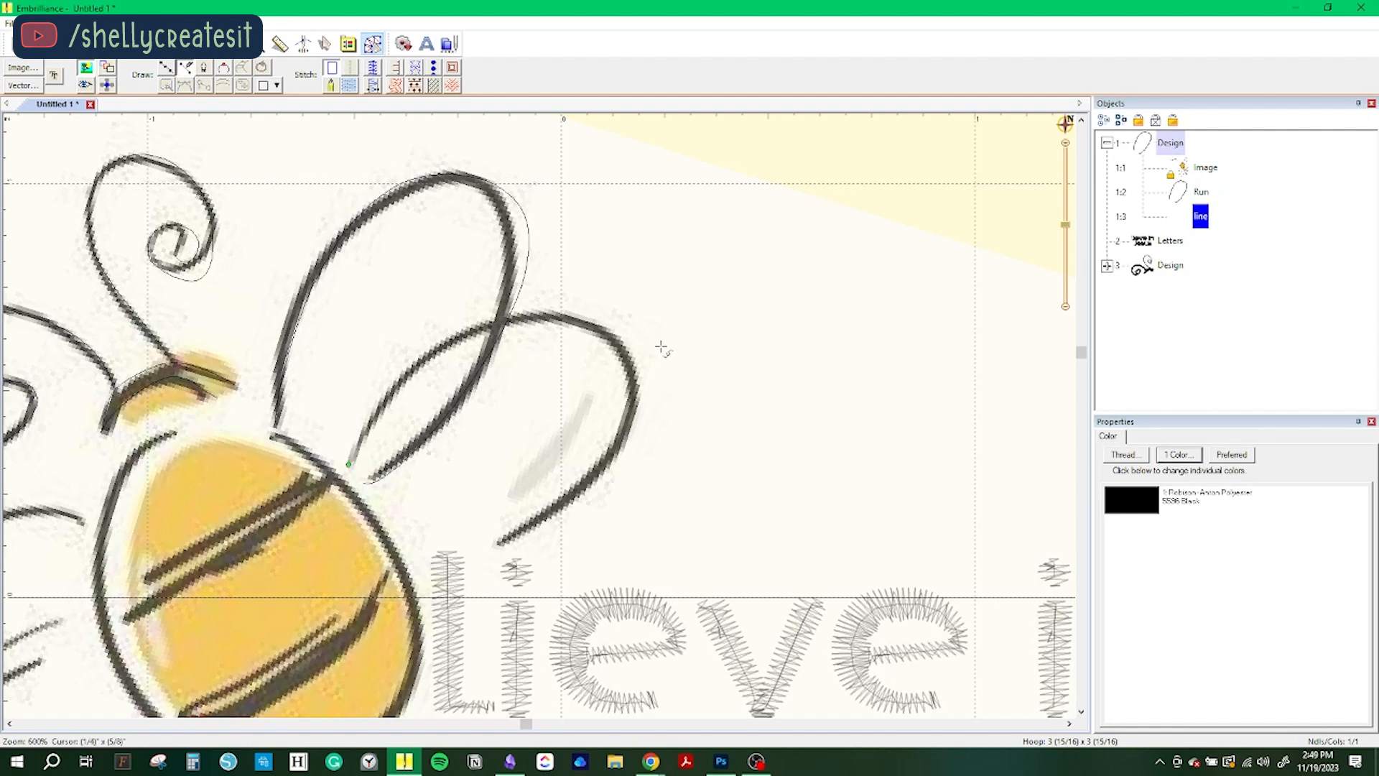
{"action": "key", "text": "ctrl+z"}
Step: Trace the bee's lower right wing as a curved run stitch about 13/16" by 9/16"
{"action": "left_click", "coordinate": [186, 68]}
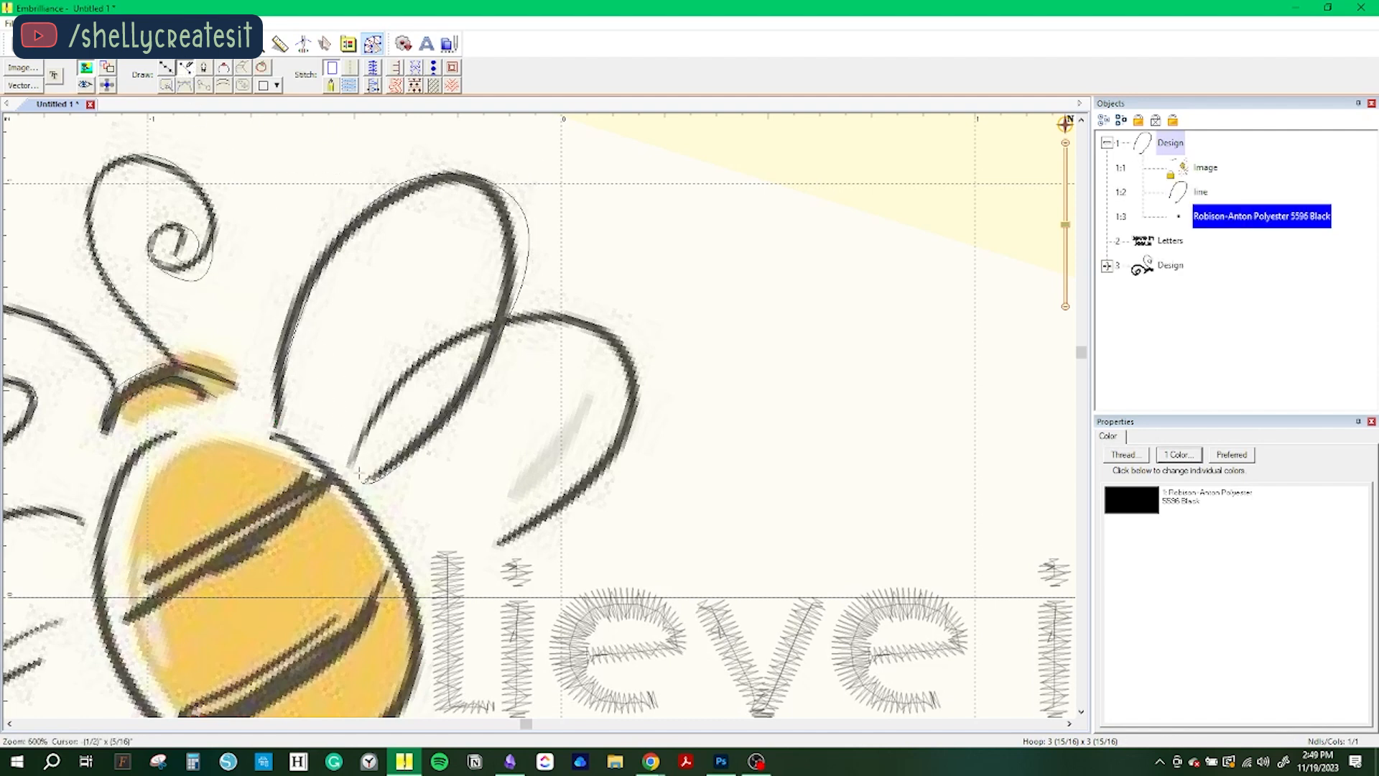
{"action": "left_click", "coordinate": [350, 471]}
{"action": "left_click_drag", "start_coordinate": [618, 351], "coordinate": [788, 450]}
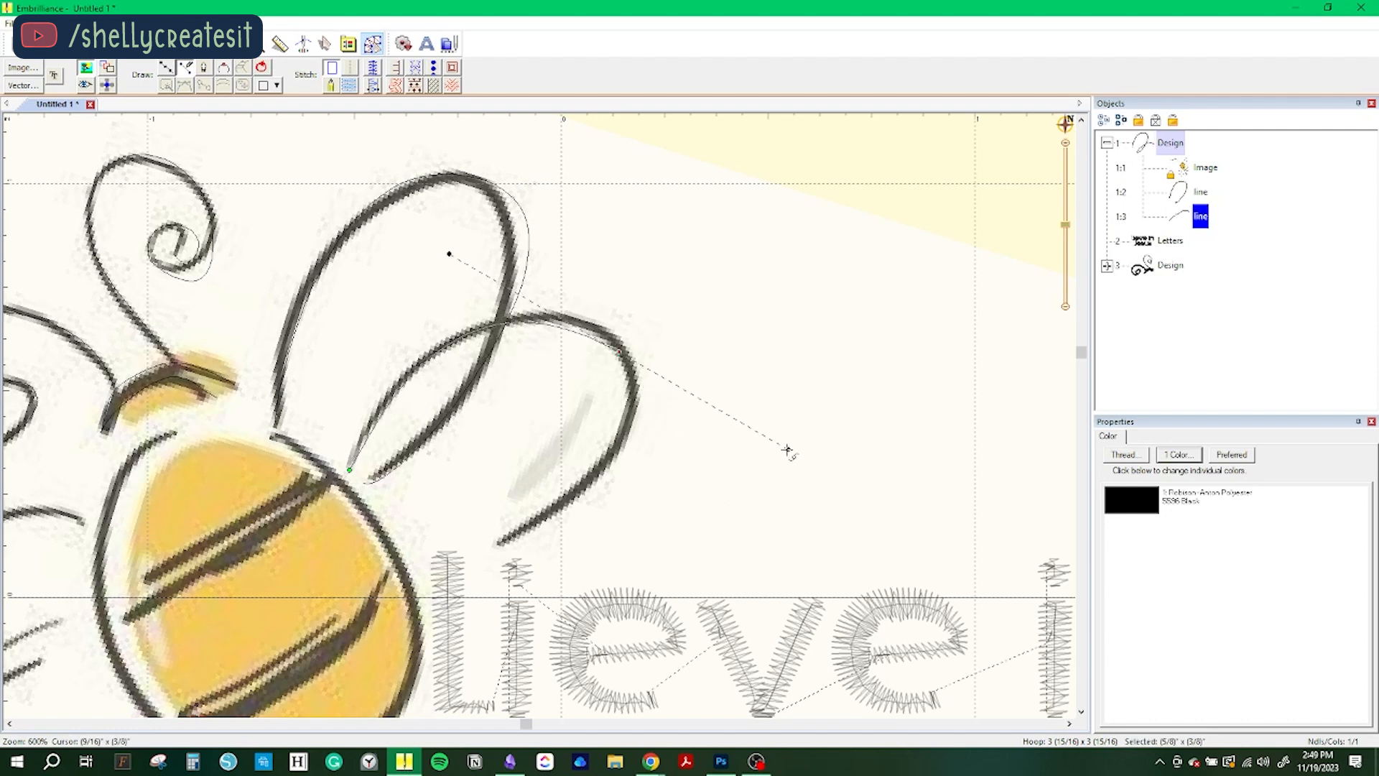
{"action": "left_click_drag", "start_coordinate": [496, 563], "coordinate": [654, 662]}
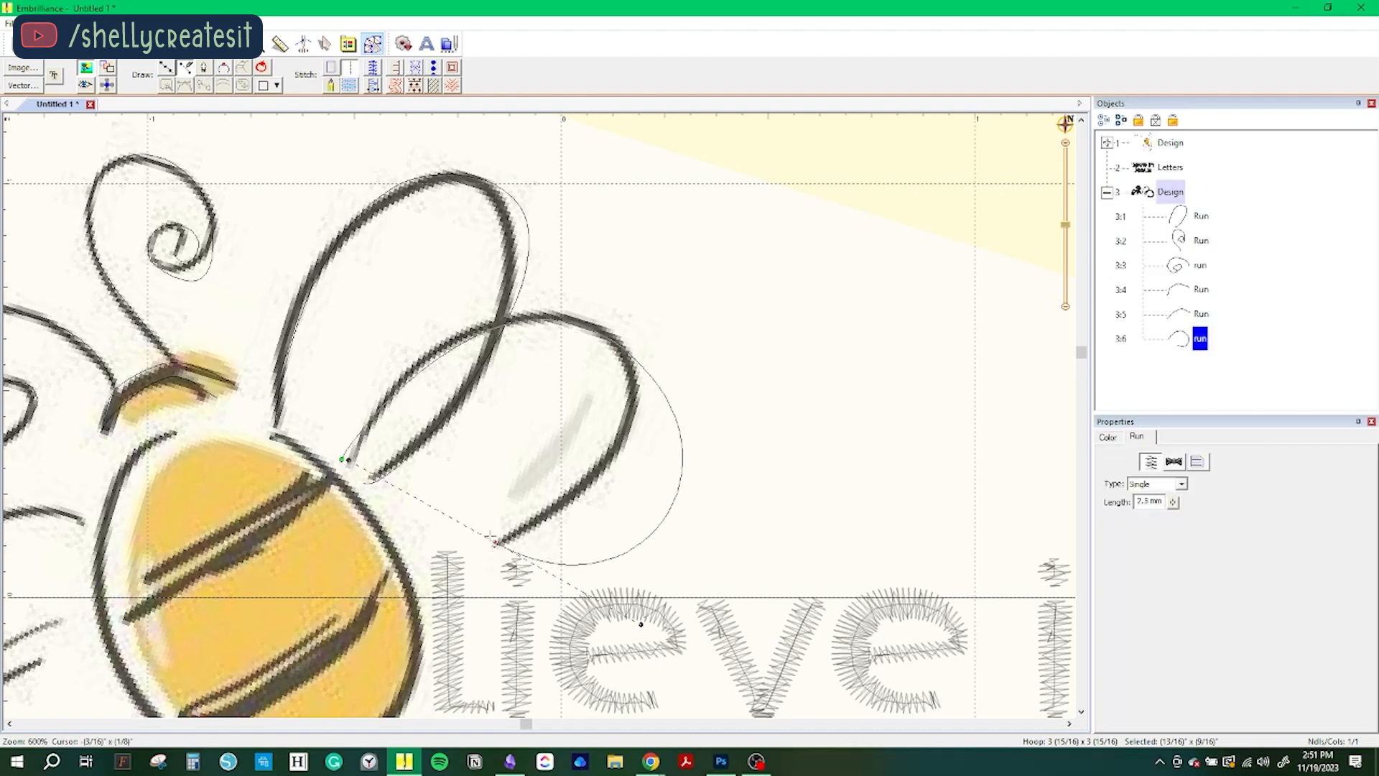
{"action": "right_click", "coordinate": [492, 539]}
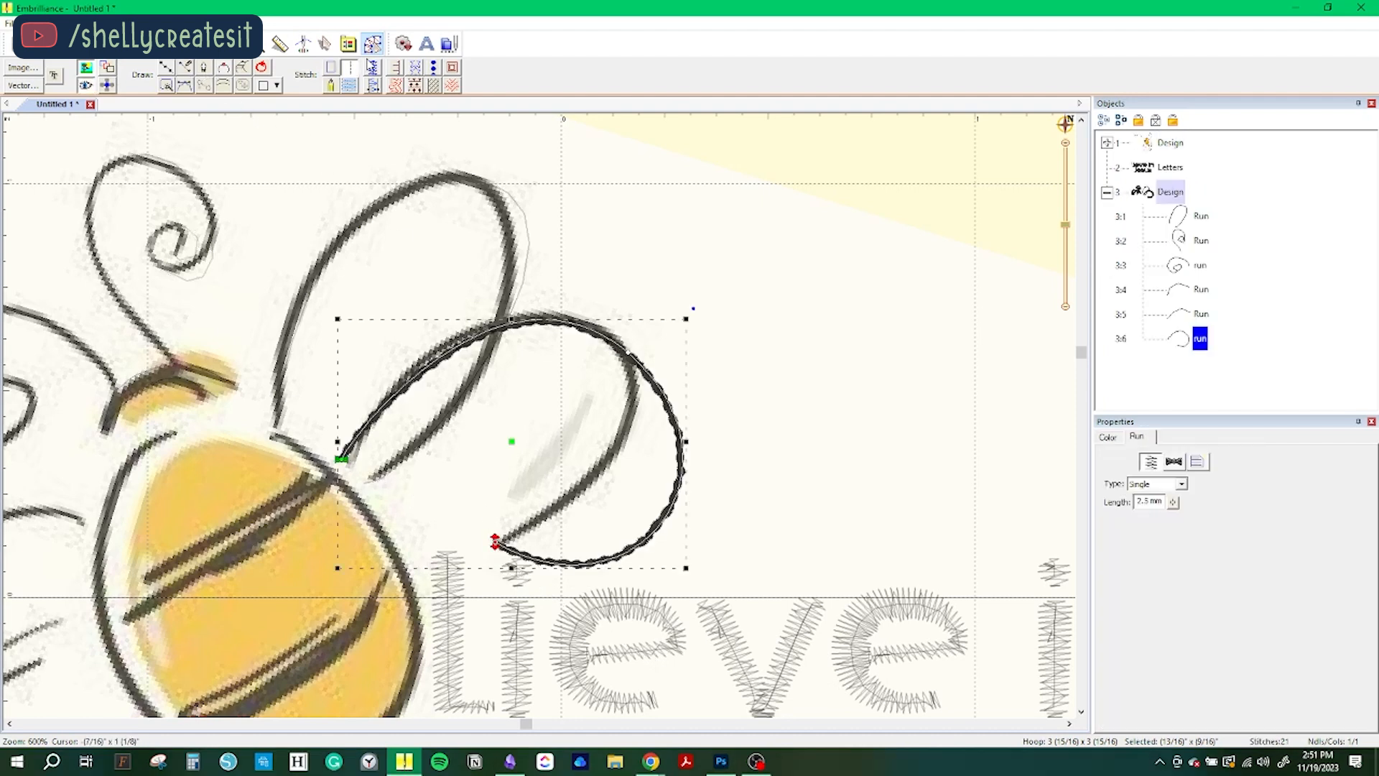
{"action": "left_click", "coordinate": [1196, 315]}
{"action": "key", "text": "ctrl+d"}
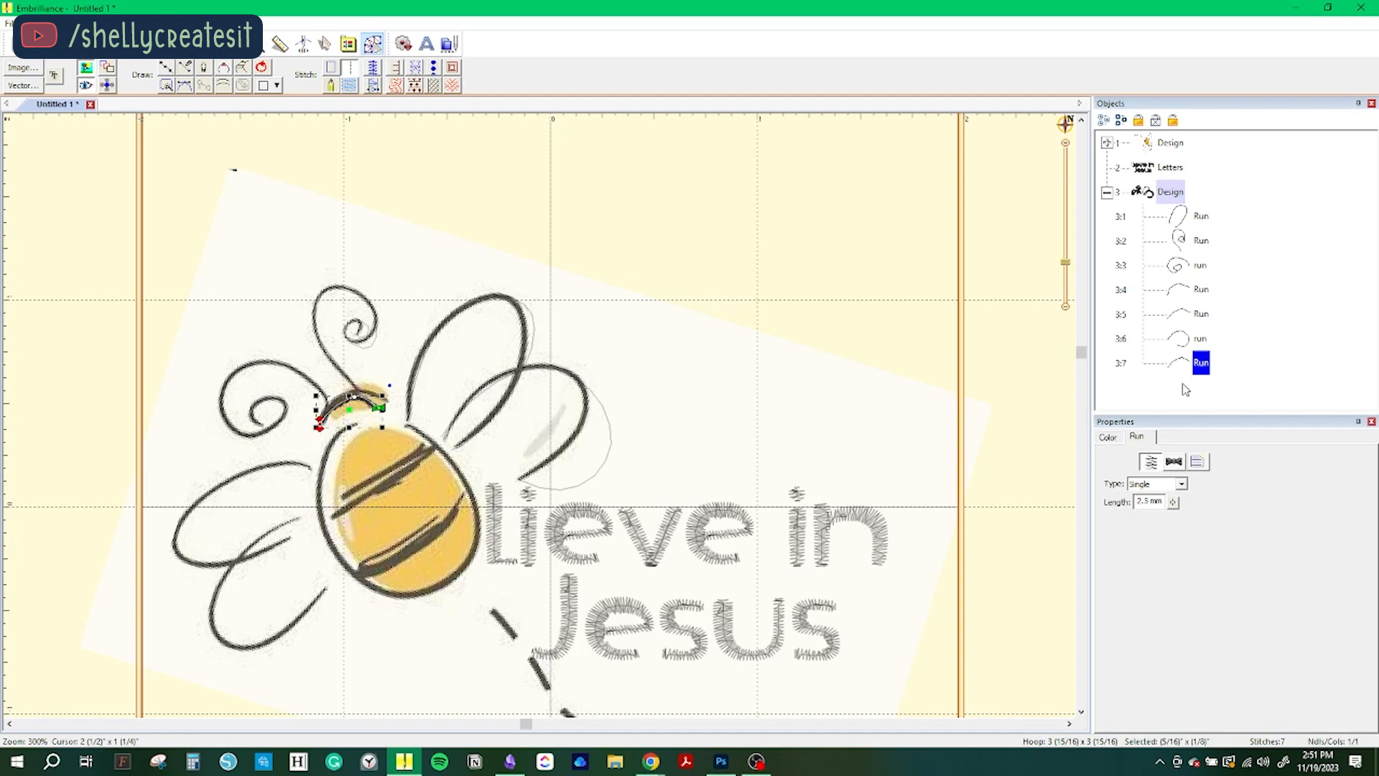
{"action": "left_click_drag", "start_coordinate": [1193, 344], "coordinate": [1185, 336]}
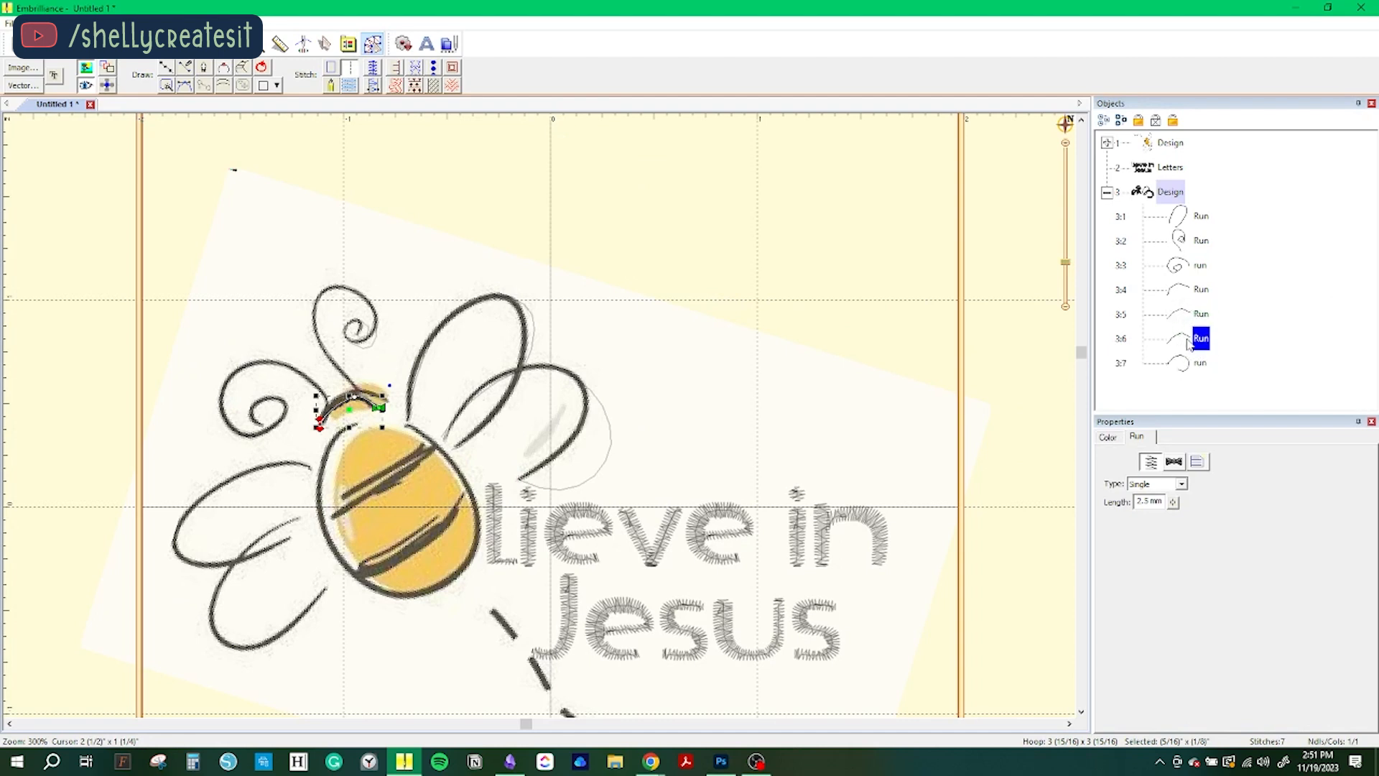
{"action": "key", "text": "Delete"}
Step: Order the wing runs after the head arcs, duplicate them, and move the upper wing's copy over the left wings
{"action": "left_click_drag", "start_coordinate": [1204, 220], "coordinate": [1209, 325]}
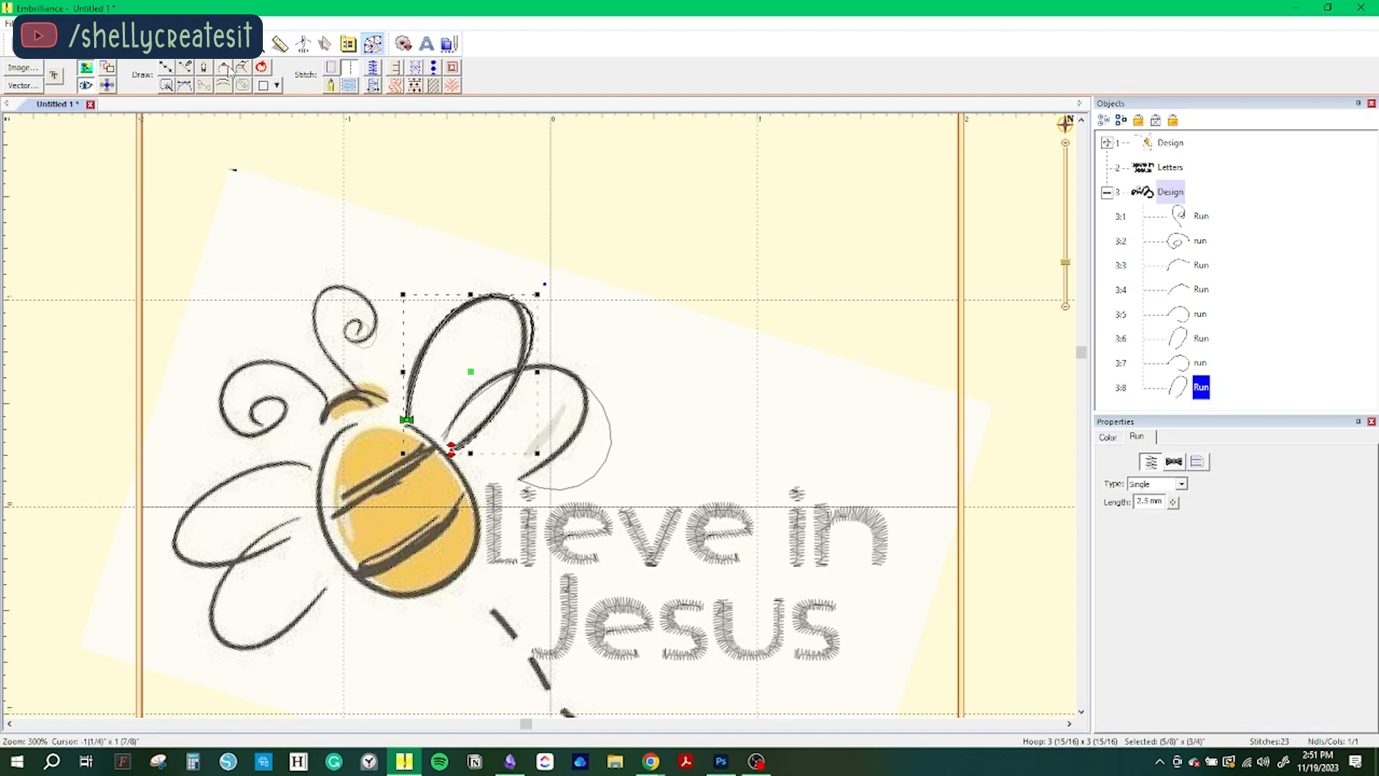
{"action": "left_click", "coordinate": [325, 44]}
{"action": "mouse_move", "coordinate": [451, 322]}
{"action": "left_mouse_down"}
{"action": "mouse_move", "coordinate": [324, 460]}
{"action": "mouse_move", "coordinate": [230, 487]}
{"action": "left_mouse_up"}
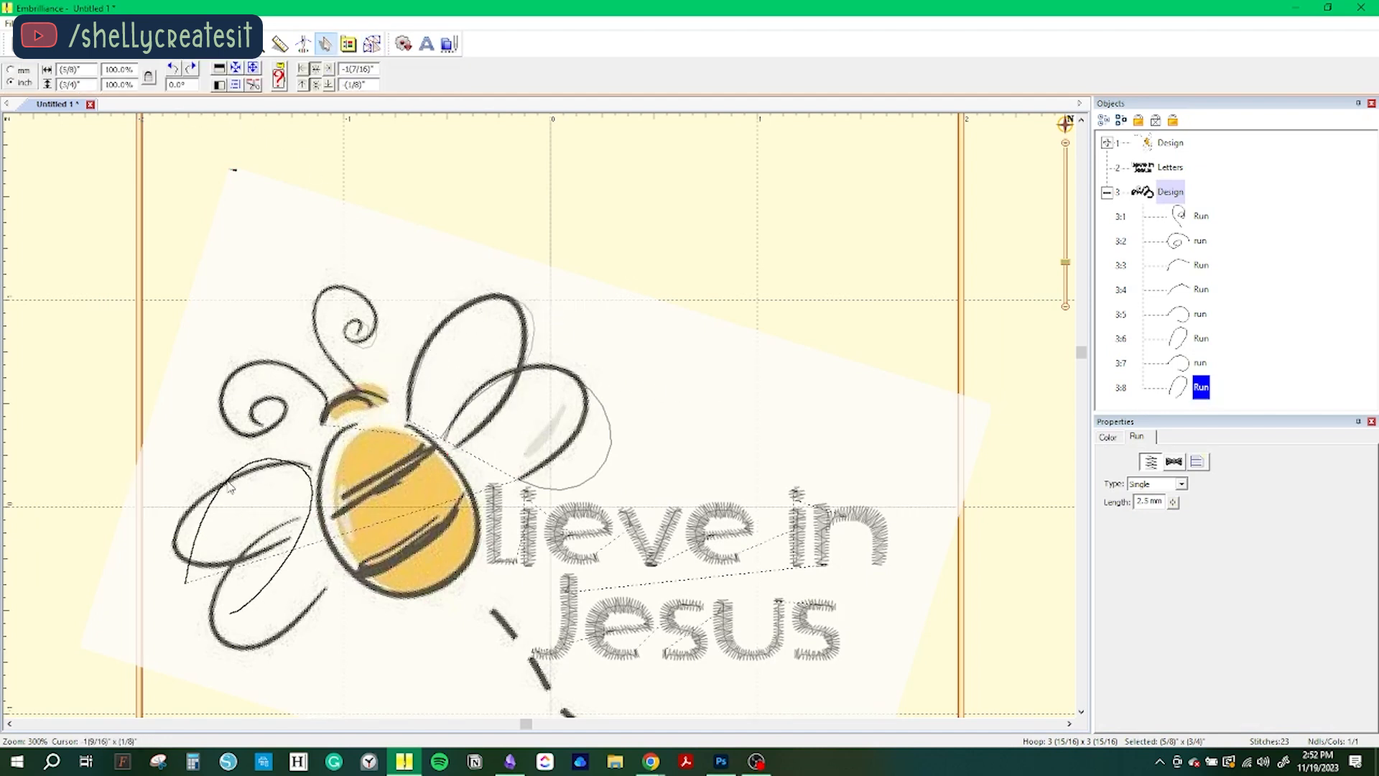
{"action": "left_click", "coordinate": [230, 486]}
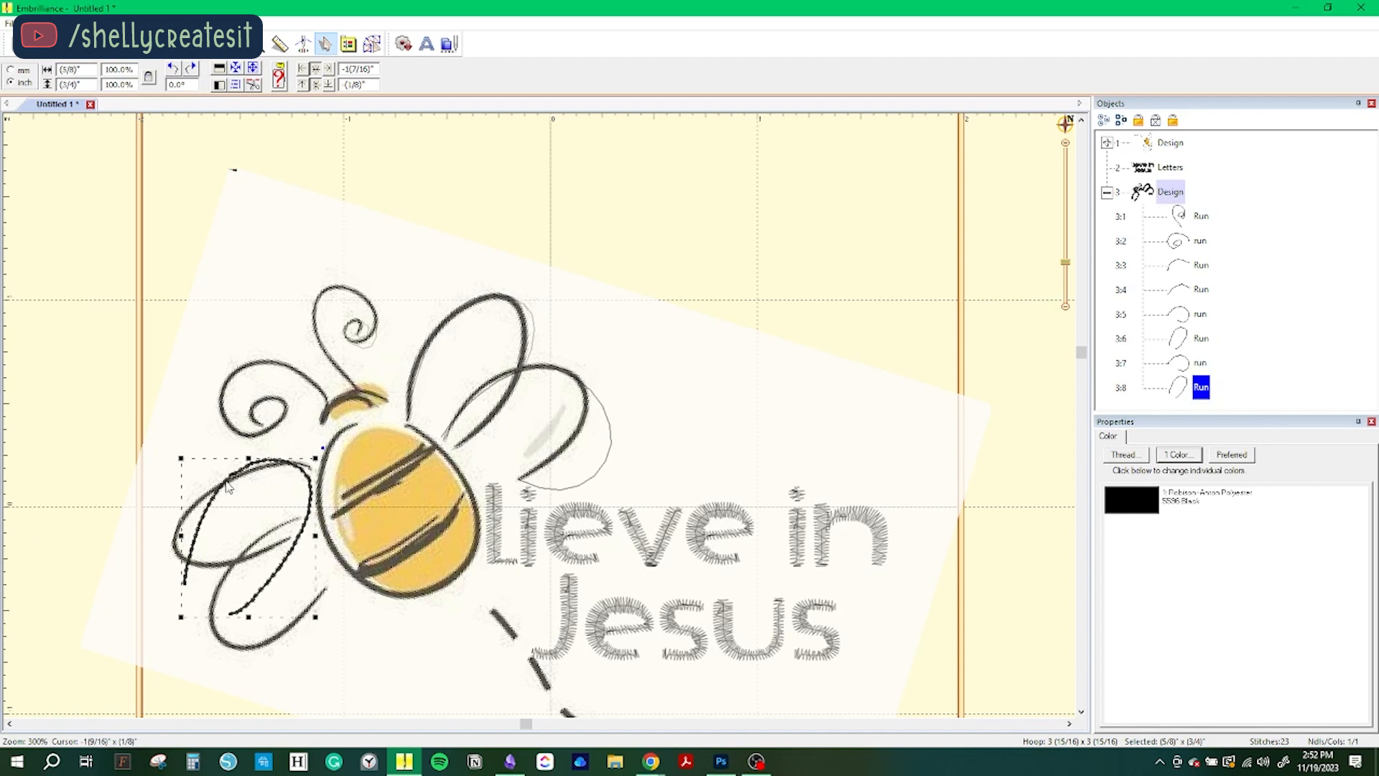
{"action": "right_click", "coordinate": [220, 493]}
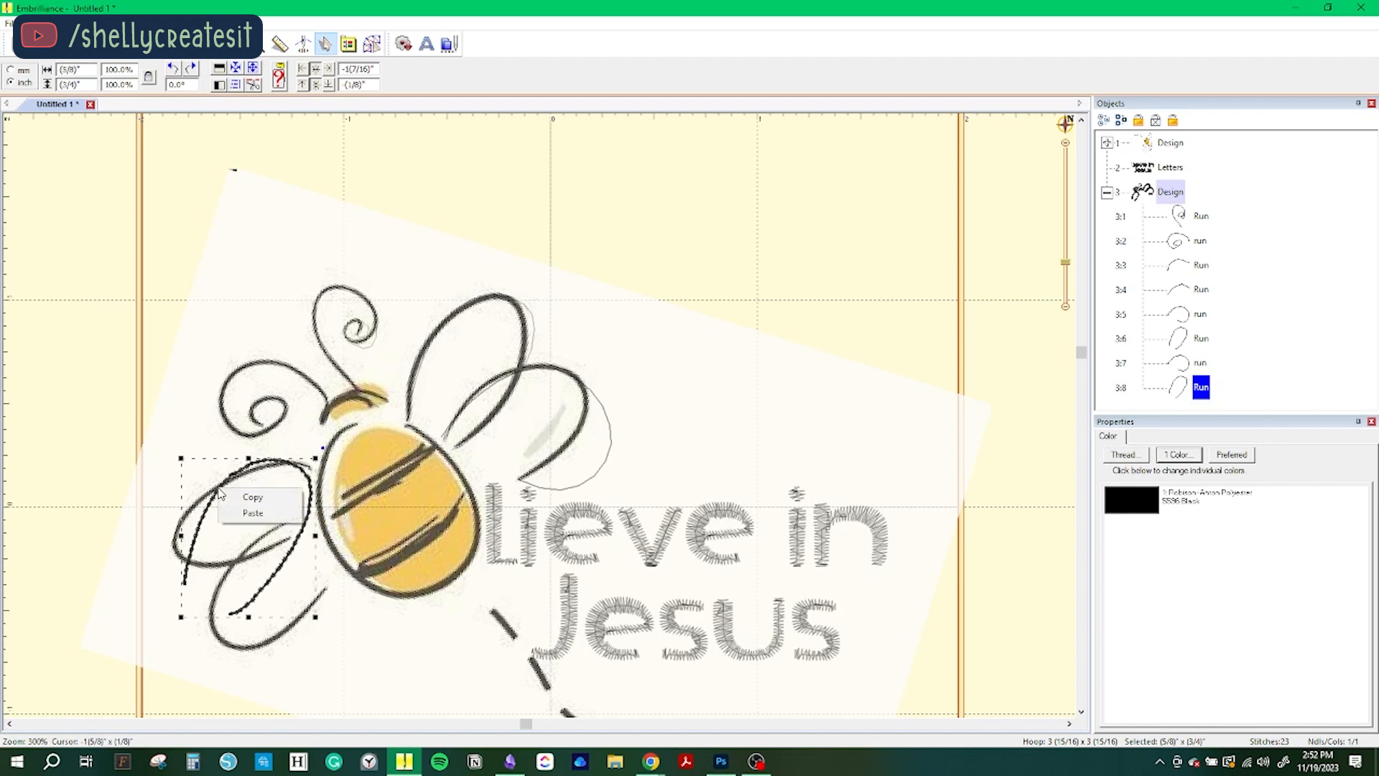
{"action": "left_click", "coordinate": [506, 80]}
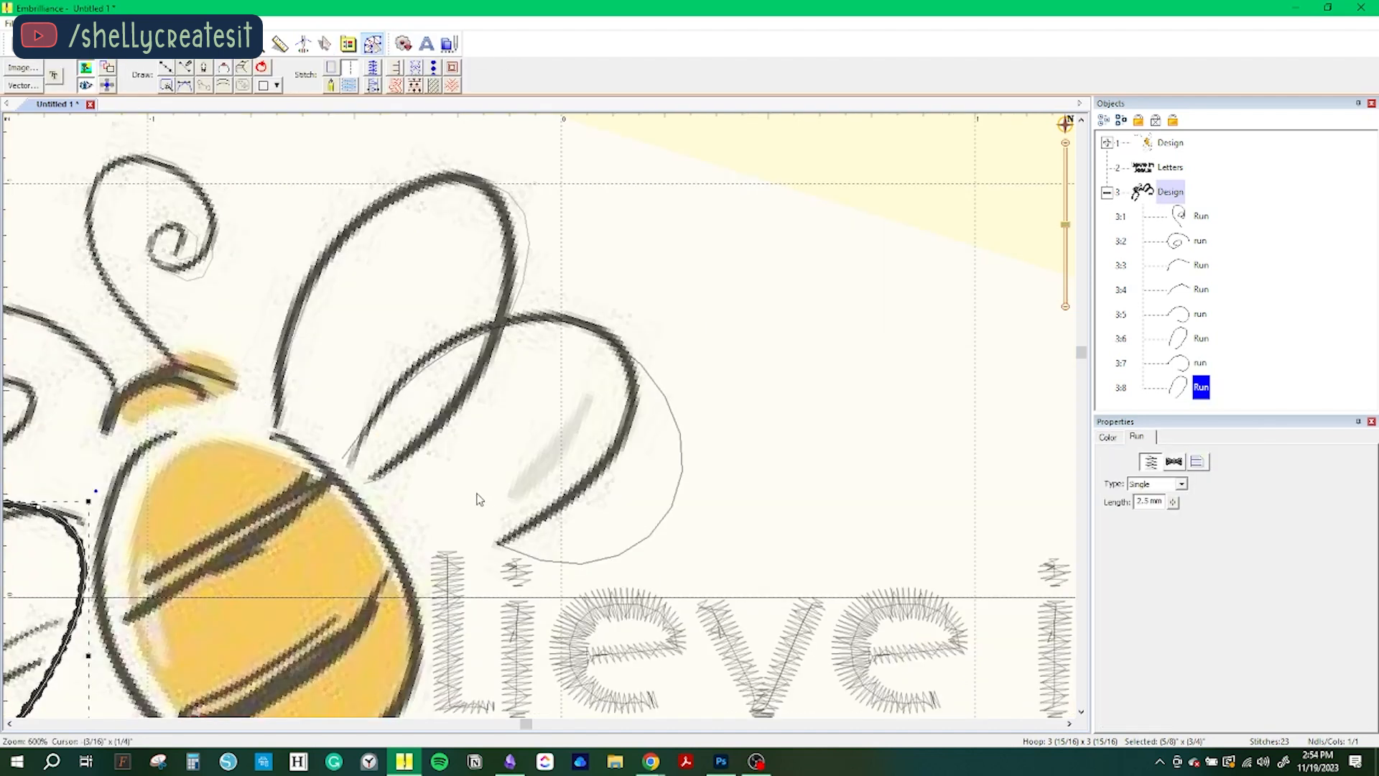
Step: Rotate the copied wing outline to follow the bee's upper left wing
{"action": "left_click_drag", "start_coordinate": [295, 498], "coordinate": [876, 328]}
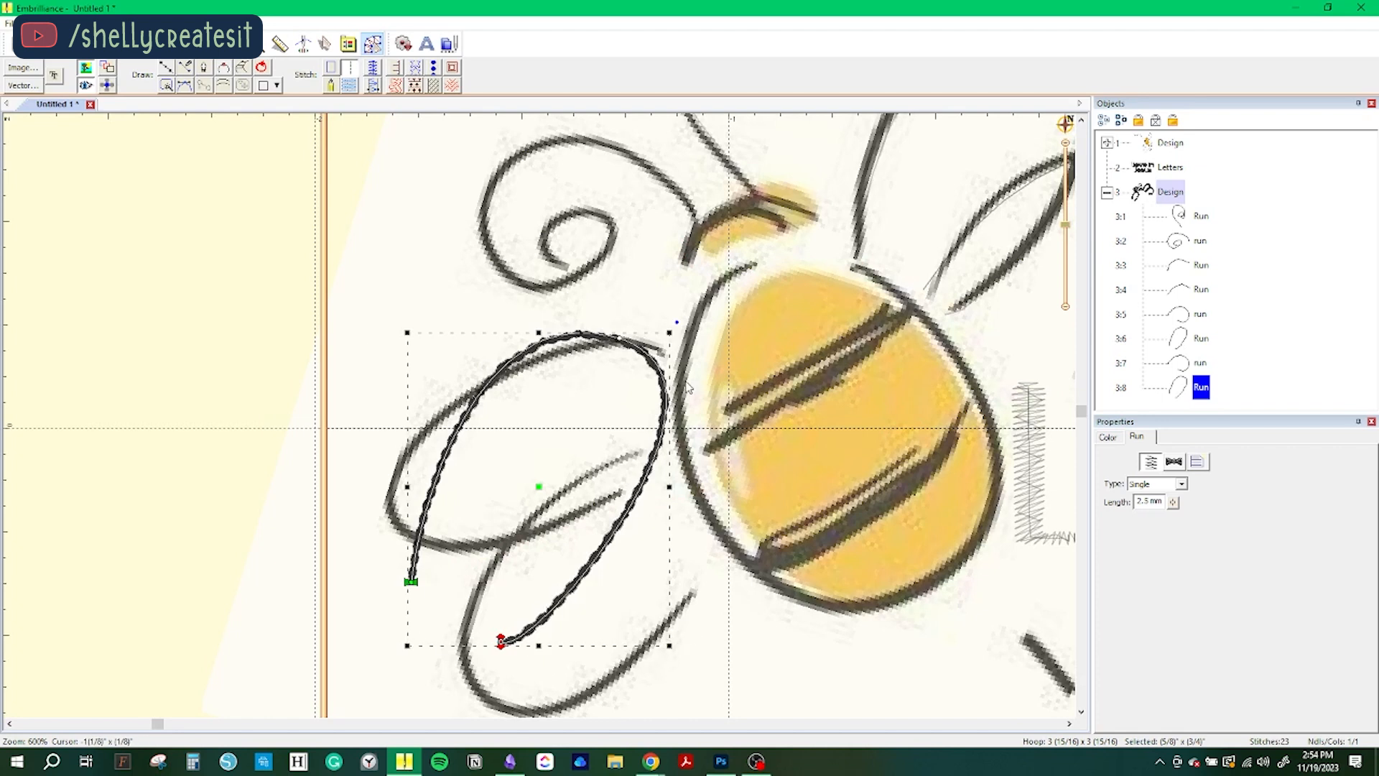
{"action": "left_click_drag", "start_coordinate": [678, 321], "coordinate": [292, 552]}
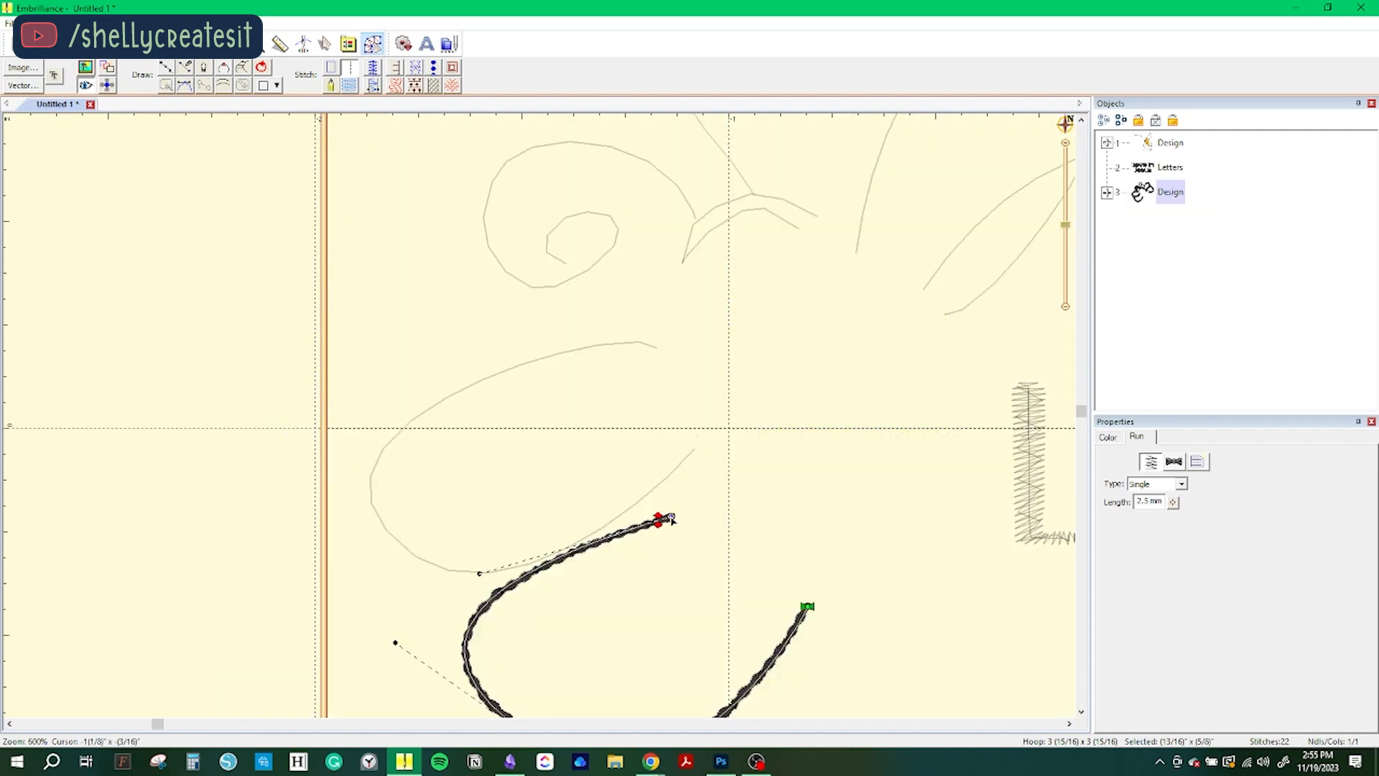
Step: Move both end nodes of the lower left wing's run to extend the outline toward the bee's body
{"action": "left_click_drag", "start_coordinate": [672, 518], "coordinate": [695, 449]}
{"action": "left_click_drag", "start_coordinate": [808, 608], "coordinate": [797, 522]}
{"action": "scroll", "coordinate": [798, 526], "scroll_direction": "down", "scroll_amount": 2}
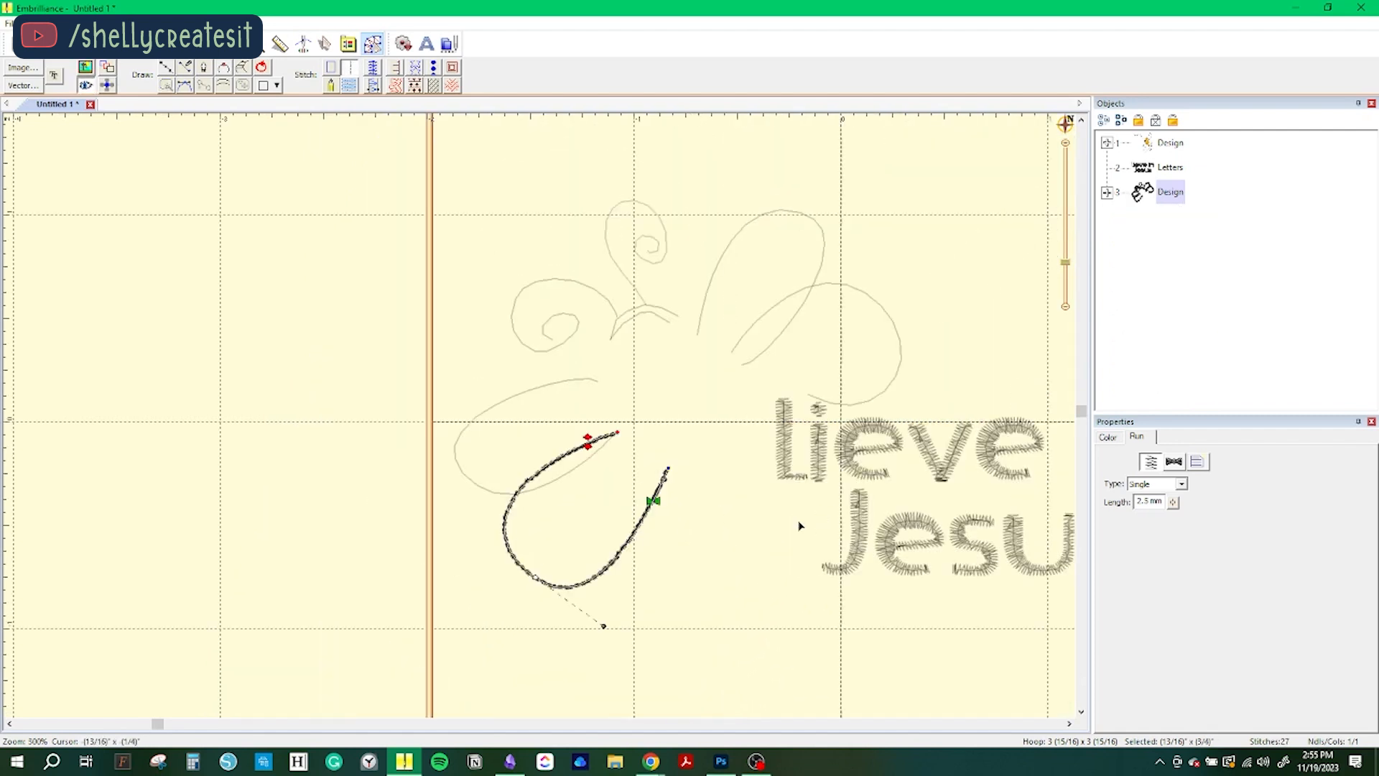
{"action": "scroll", "coordinate": [799, 526], "scroll_direction": "up", "scroll_amount": 2}
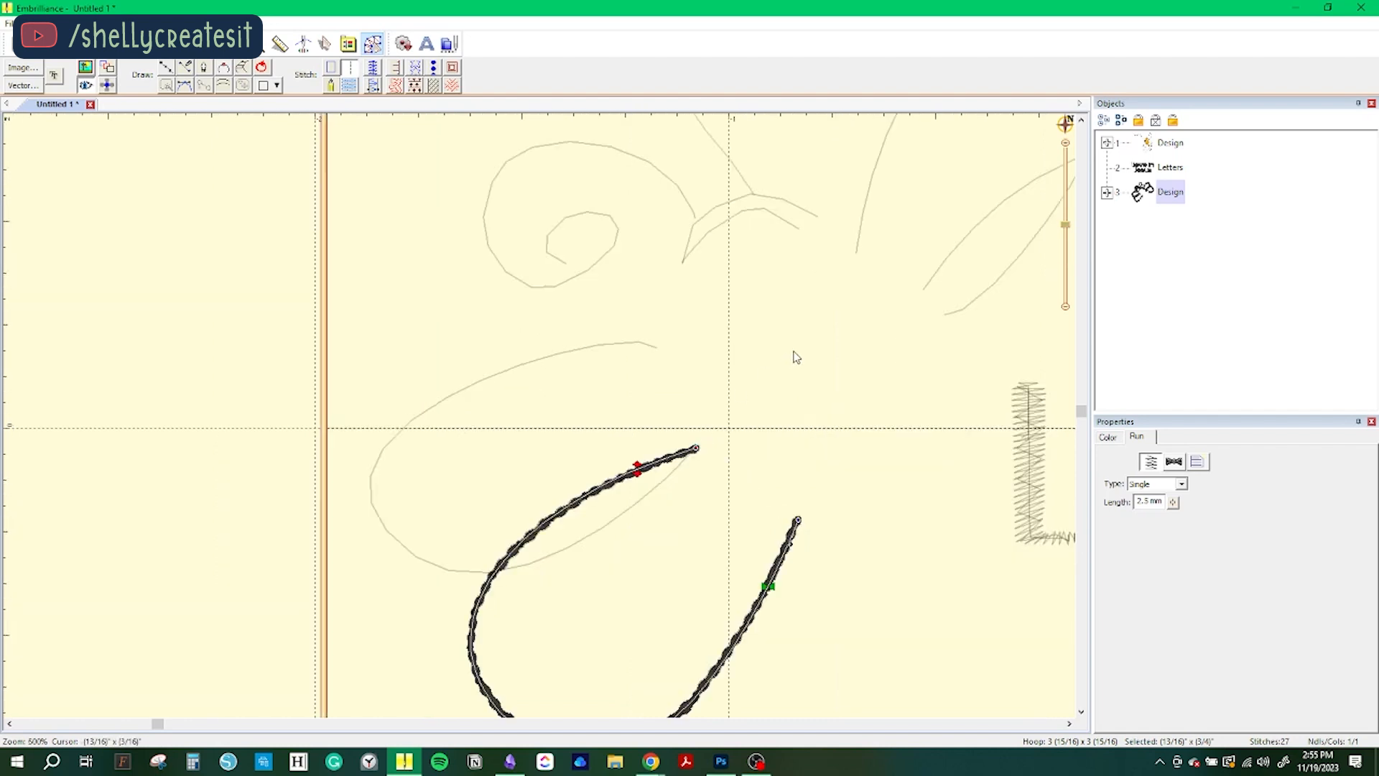
{"action": "left_click", "coordinate": [1288, 216]}
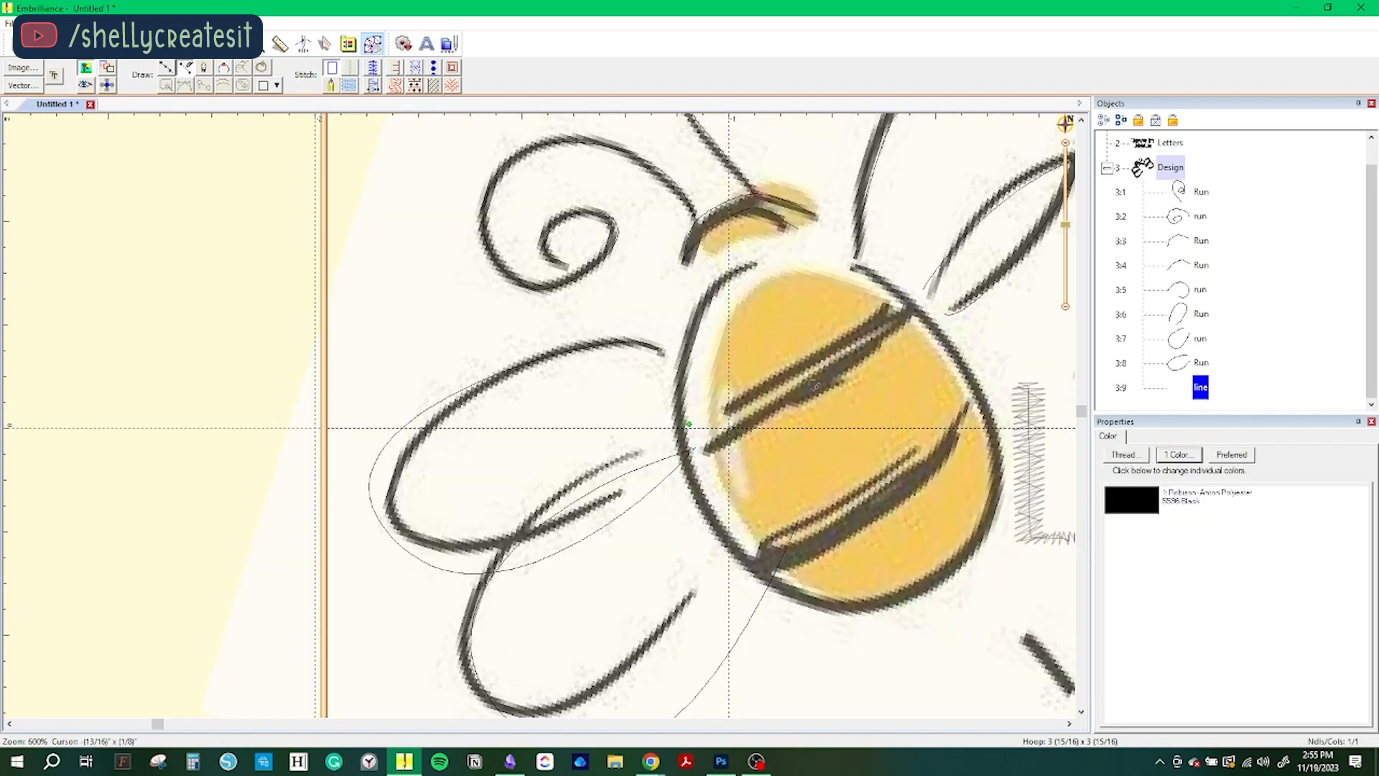
Step: Fill the bee's upper body stripe with back-and-forth straight lines, about 9/16" by 3/8", and convert them to a run stitch
{"action": "left_click", "coordinate": [901, 303]}
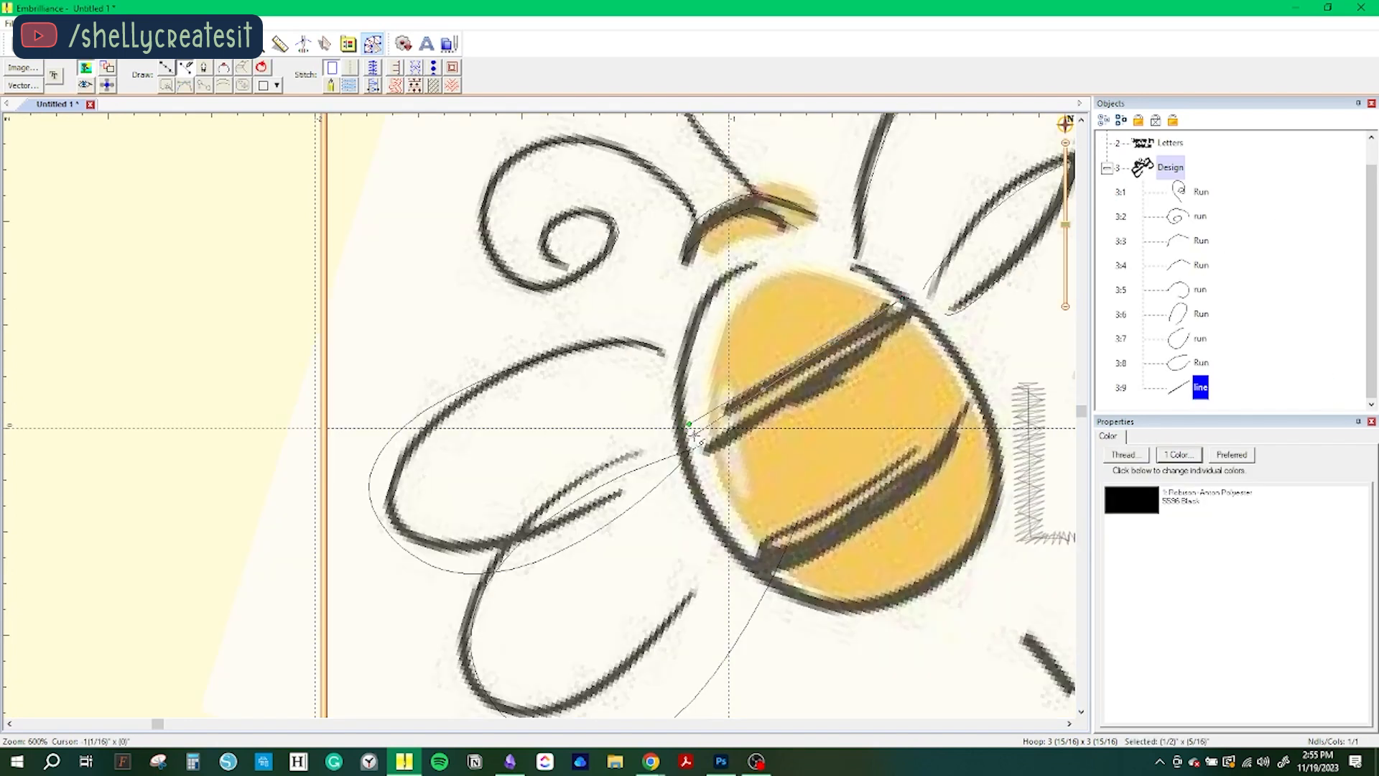
{"action": "left_click", "coordinate": [910, 310]}
{"action": "key", "text": "Return"}
{"action": "left_click", "coordinate": [350, 86]}
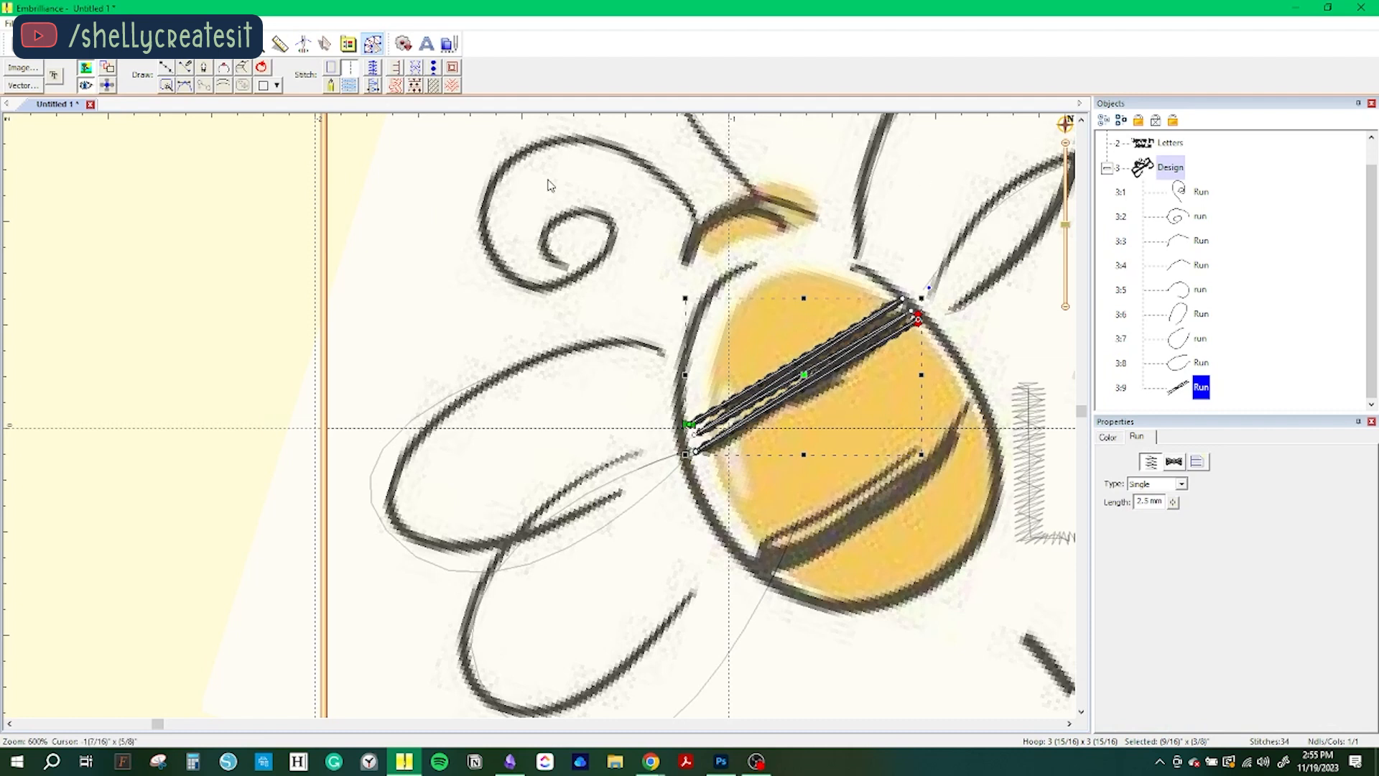
Step: Fill the bee's lower body stripe with back-and-forth curved lines and convert them to a run stitch
{"action": "left_click", "coordinate": [85, 69]}
{"action": "left_click", "coordinate": [206, 436]}
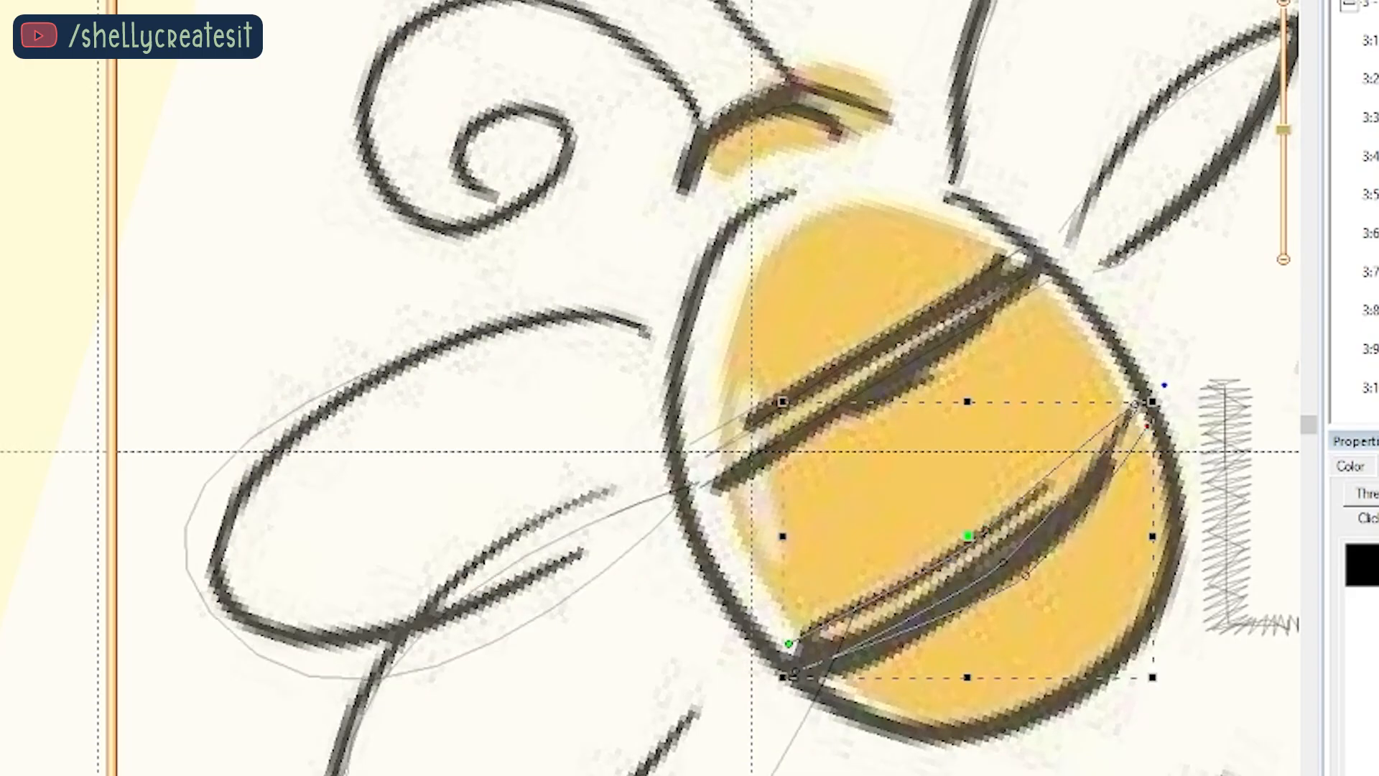
{"action": "left_click", "coordinate": [350, 68]}
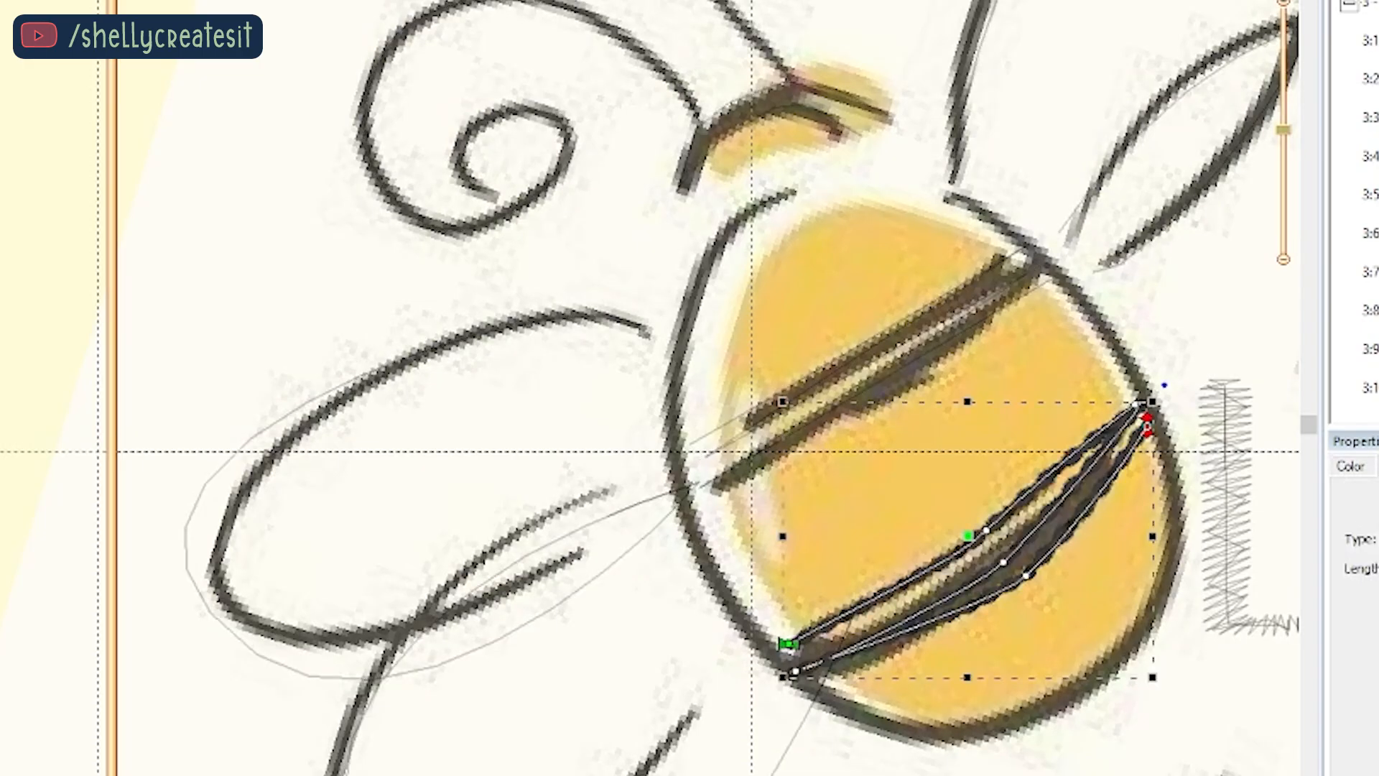
Step: Trace the bee's oval body outline, about 3/4" by 7/8", with overlapping ends, convert it to a run and hide the sketch
{"action": "left_click", "coordinate": [877, 152]}
{"action": "left_click", "coordinate": [688, 275]}
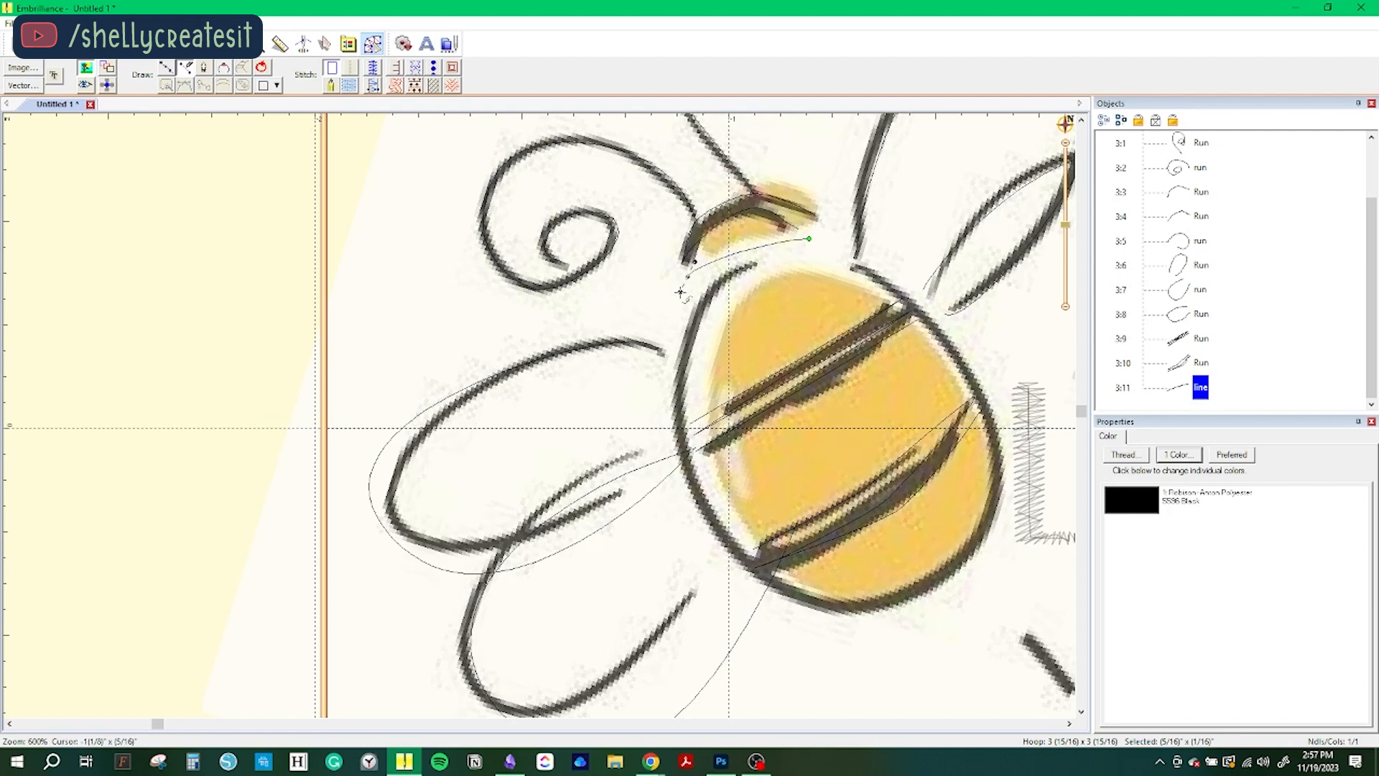
{"action": "left_click_drag", "start_coordinate": [702, 508], "coordinate": [641, 433]}
{"action": "left_click_drag", "start_coordinate": [952, 571], "coordinate": [1085, 495]}
{"action": "mouse_move", "coordinate": [950, 339]}
{"action": "left_mouse_down"}
{"action": "mouse_move", "coordinate": [930, 308]}
{"action": "mouse_move", "coordinate": [973, 335]}
{"action": "mouse_move", "coordinate": [926, 305]}
{"action": "mouse_move", "coordinate": [936, 316]}
{"action": "left_mouse_up"}
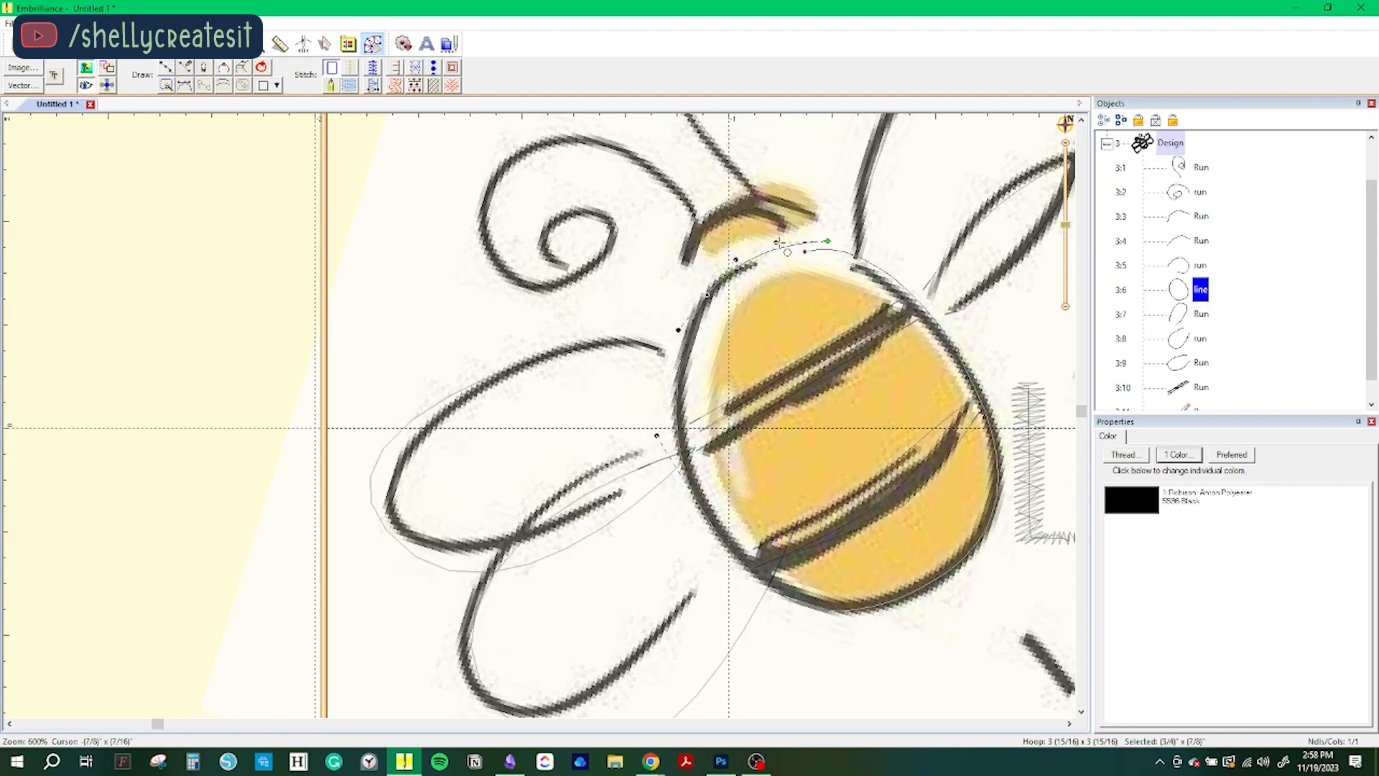
{"action": "left_click_drag", "start_coordinate": [776, 242], "coordinate": [775, 233]}
{"action": "key", "text": "Return"}
{"action": "left_click_drag", "start_coordinate": [804, 252], "coordinate": [884, 224]}
{"action": "left_click", "coordinate": [85, 70]}
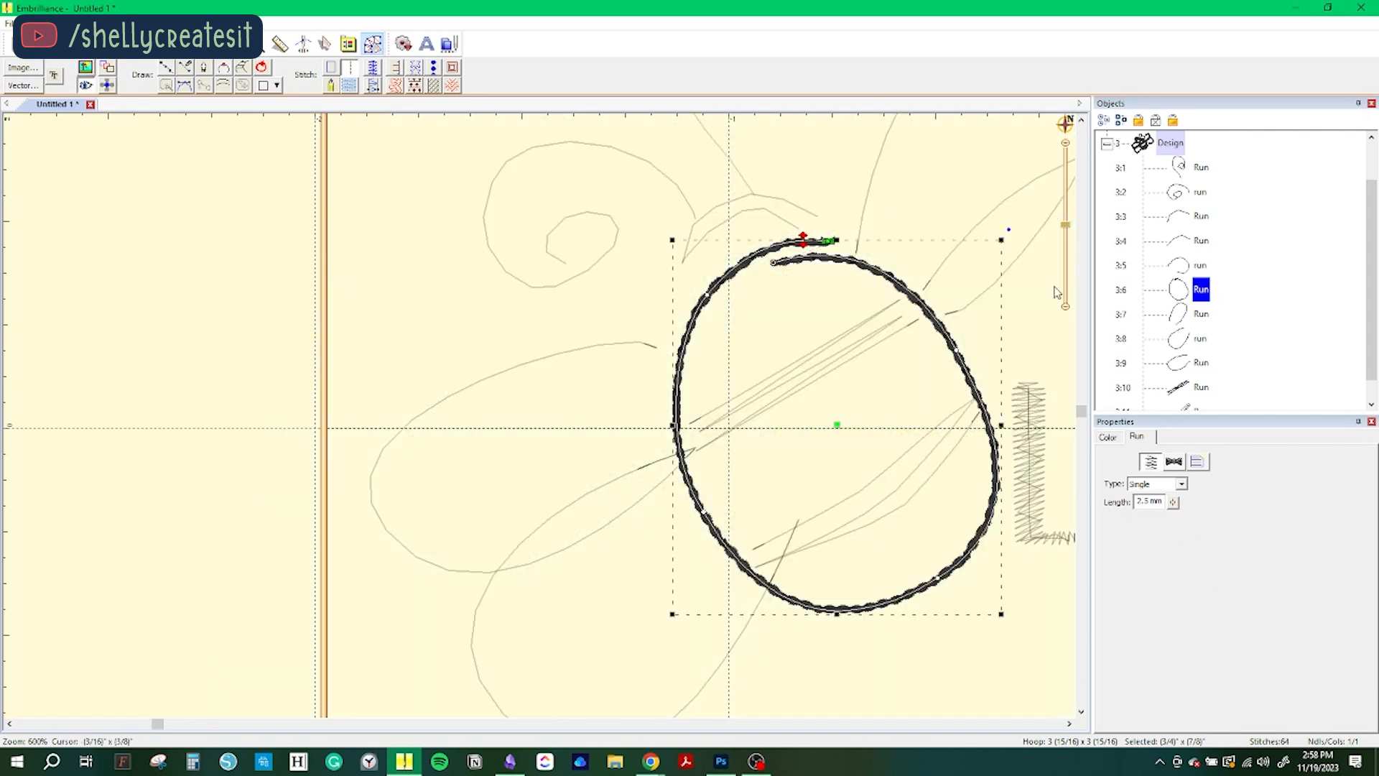
Step: Pull the lower end node of the lower left wing's run out of the body to meet the body outline
{"action": "left_click", "coordinate": [1177, 142]}
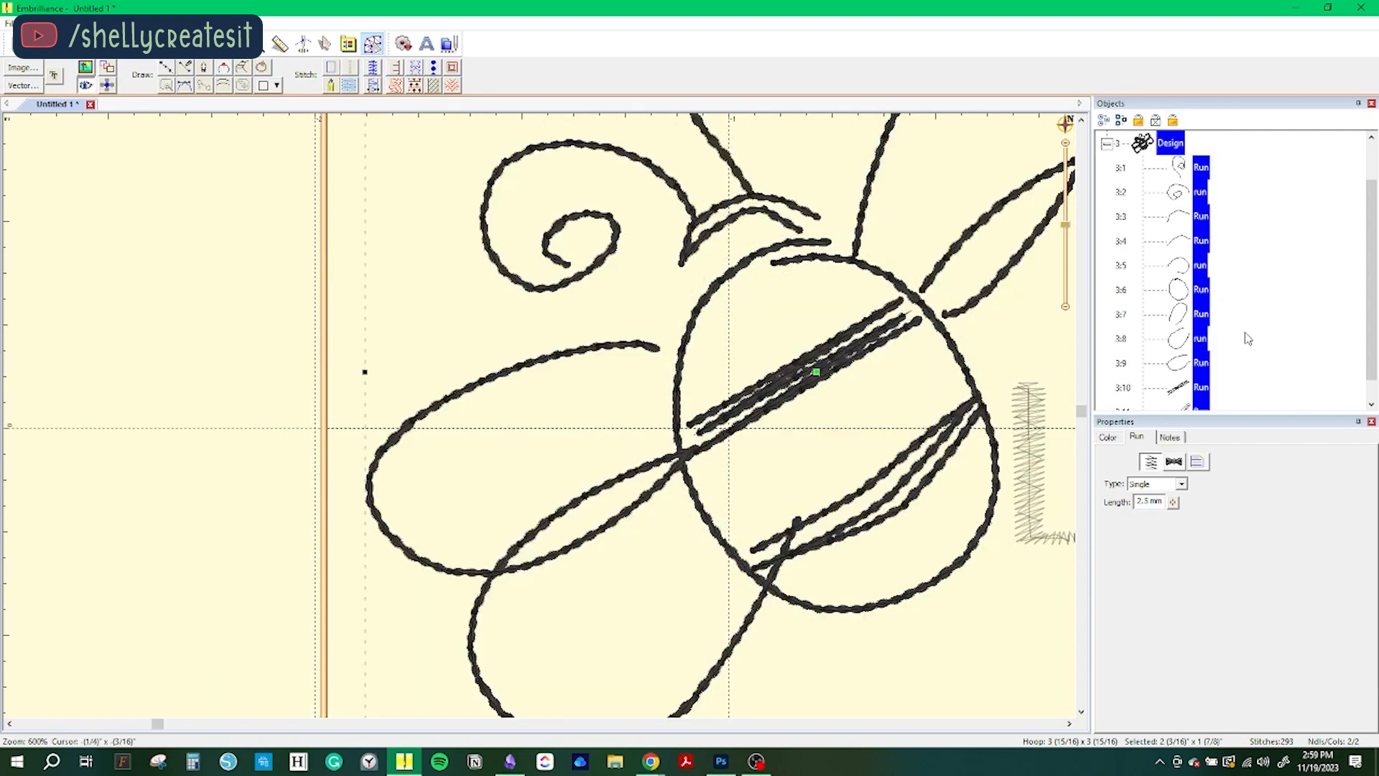
{"action": "left_click", "coordinate": [1176, 363]}
{"action": "left_click", "coordinate": [1171, 335]}
{"action": "left_click_drag", "start_coordinate": [796, 521], "coordinate": [766, 588]}
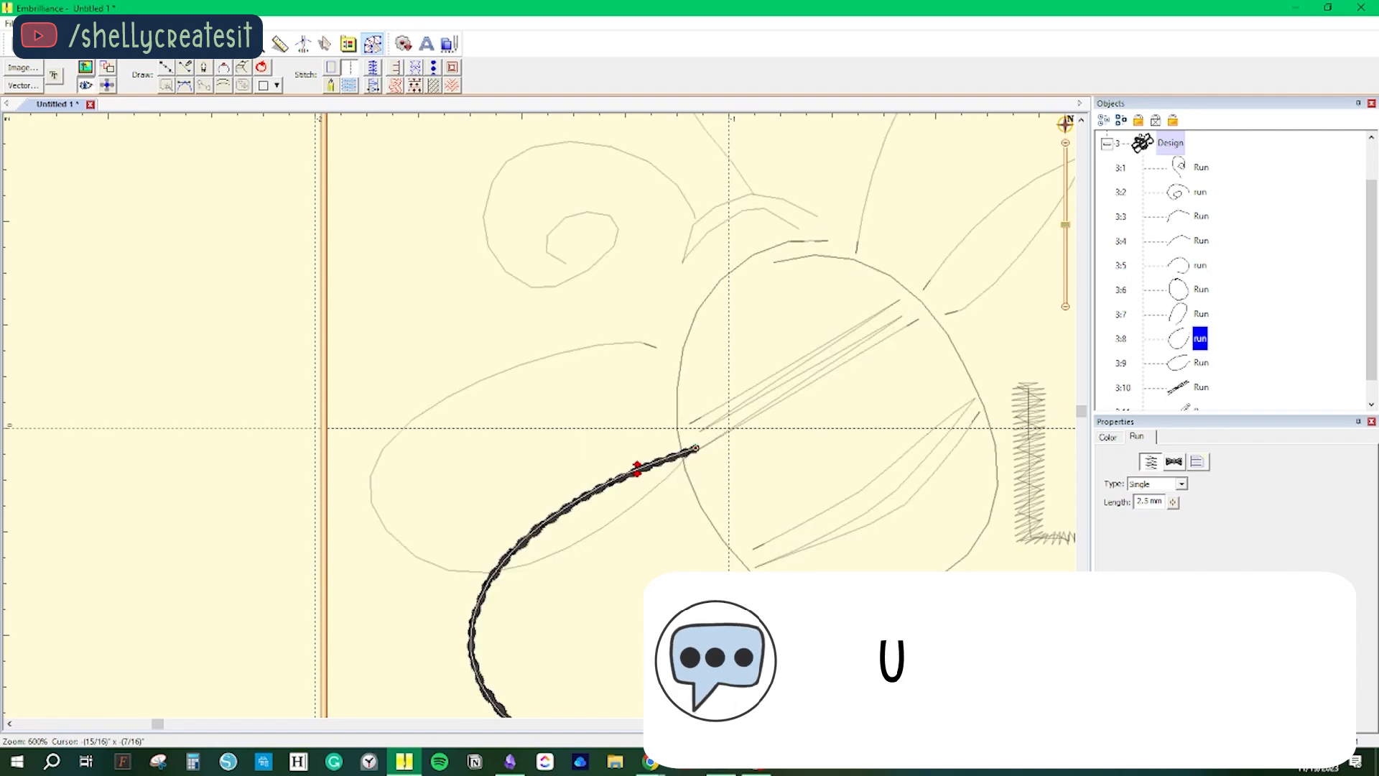
Step: Move the end node of the upper left wing's run back to the body outline
{"action": "left_click", "coordinate": [690, 458]}
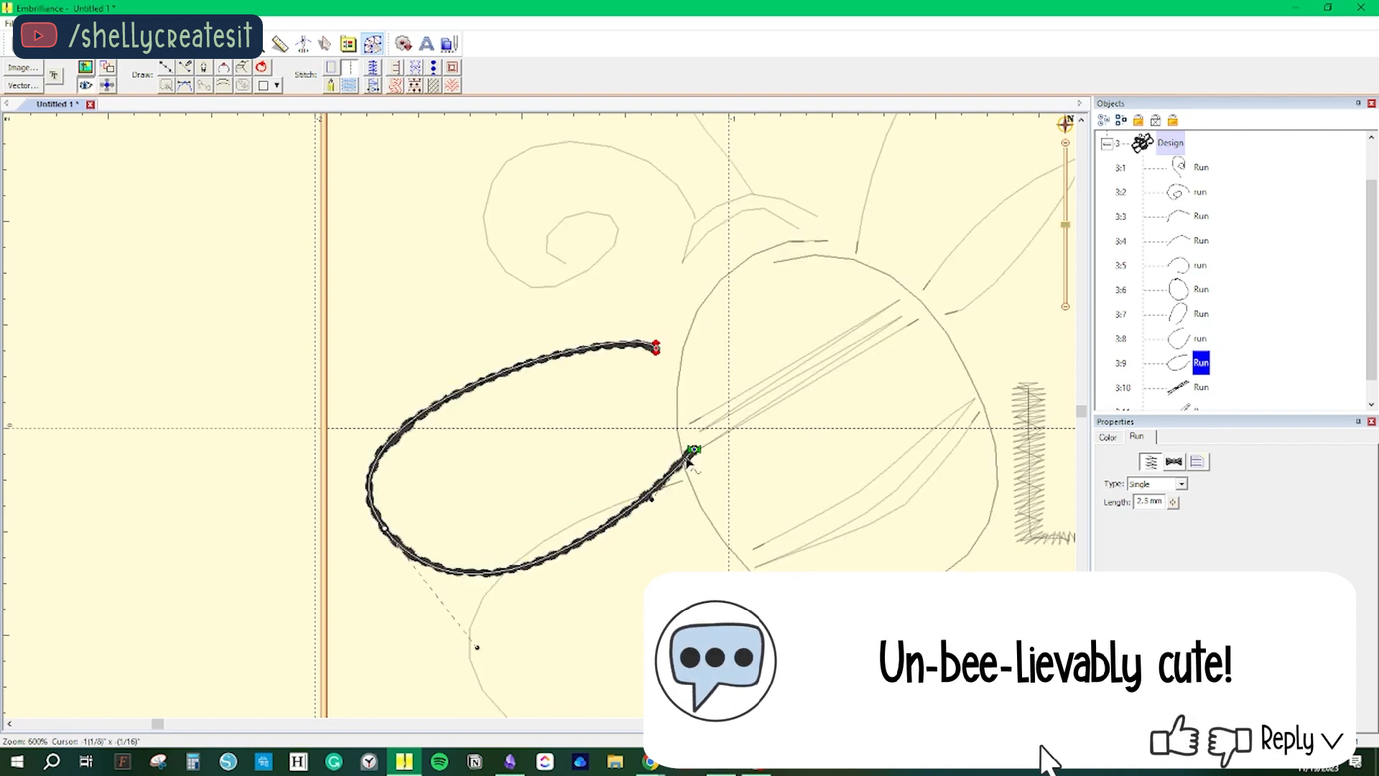
{"action": "left_click_drag", "start_coordinate": [688, 456], "coordinate": [678, 462]}
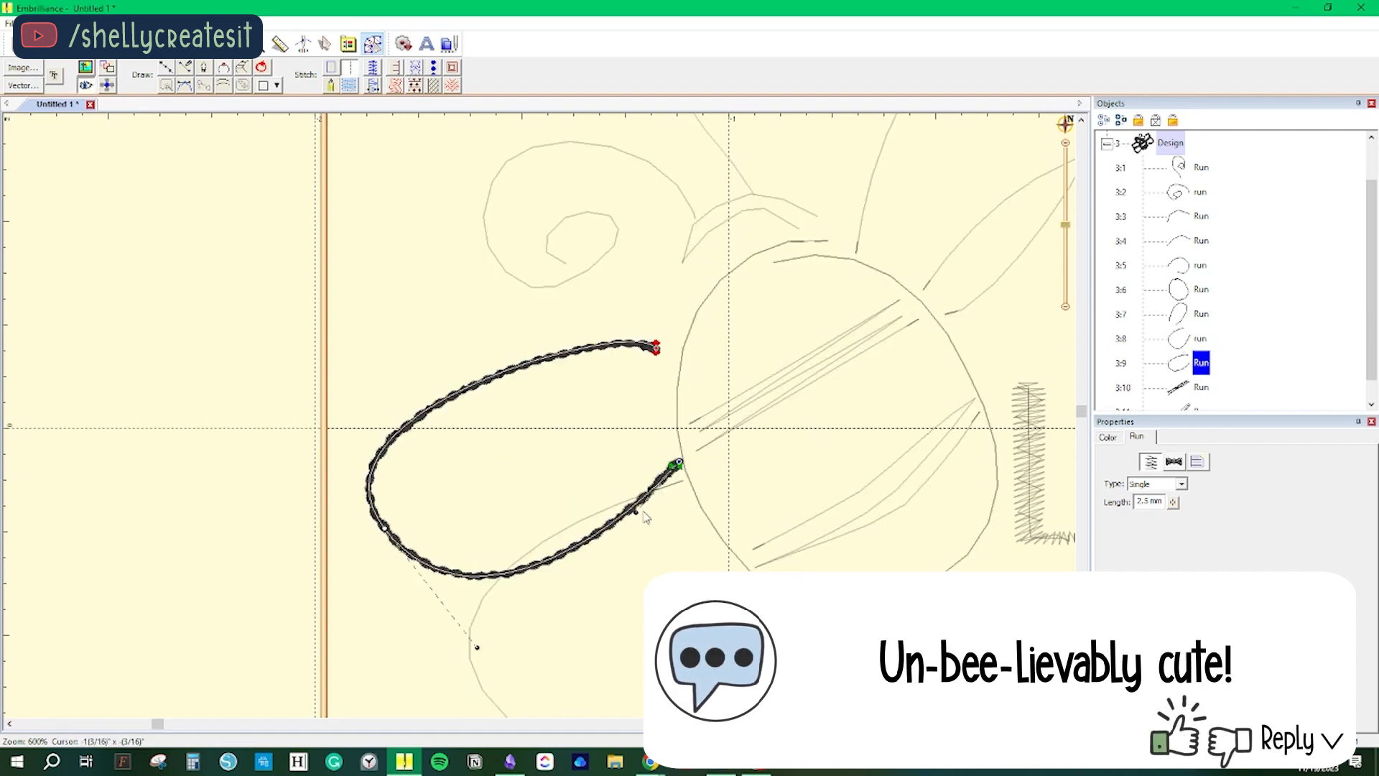
{"action": "left_click", "coordinate": [644, 495]}
{"action": "left_click", "coordinate": [909, 357]}
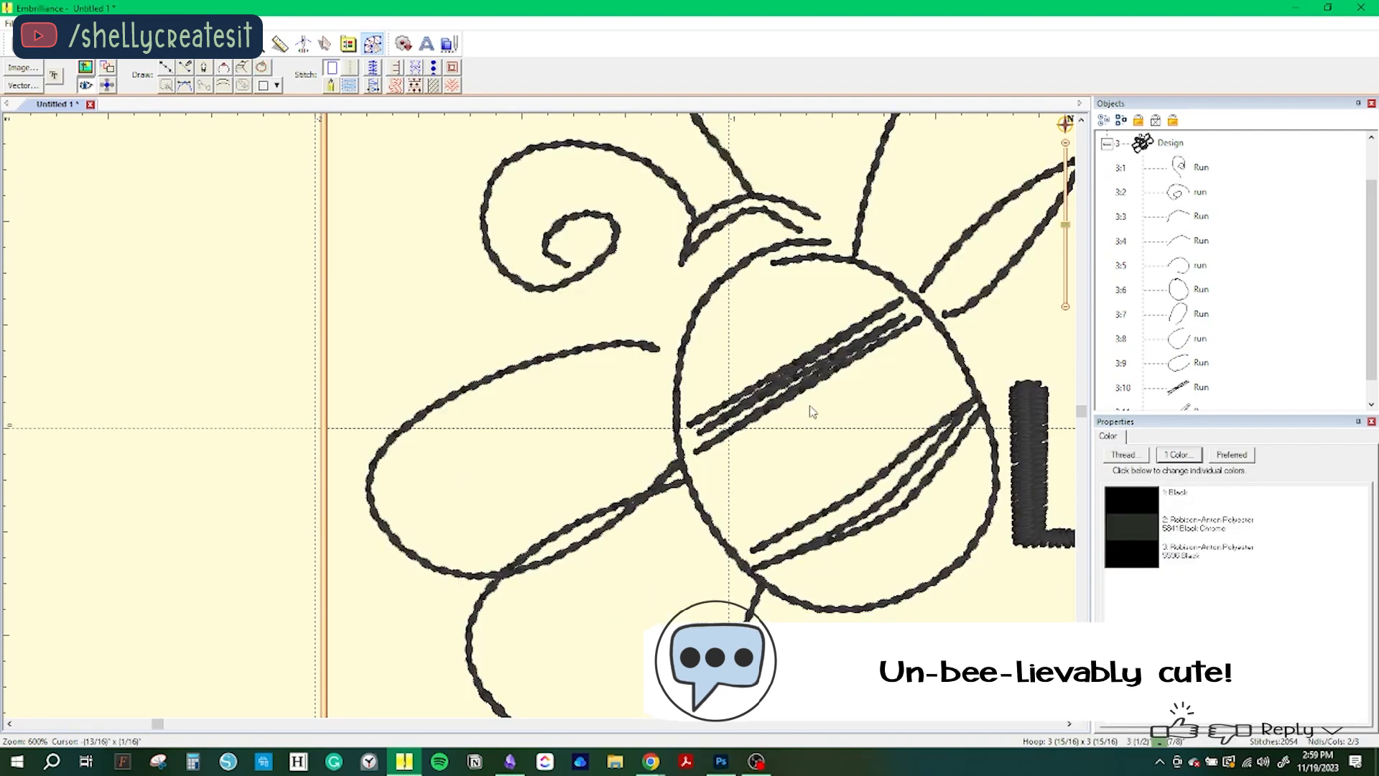
Step: Move the upper end node of the lower left wing's run further down along the body's edge
{"action": "left_click", "coordinate": [661, 473]}
{"action": "mouse_move", "coordinate": [676, 459]}
{"action": "left_mouse_down"}
{"action": "mouse_move", "coordinate": [668, 471]}
{"action": "mouse_move", "coordinate": [678, 461]}
{"action": "left_mouse_up"}
{"action": "left_click", "coordinate": [679, 461]}
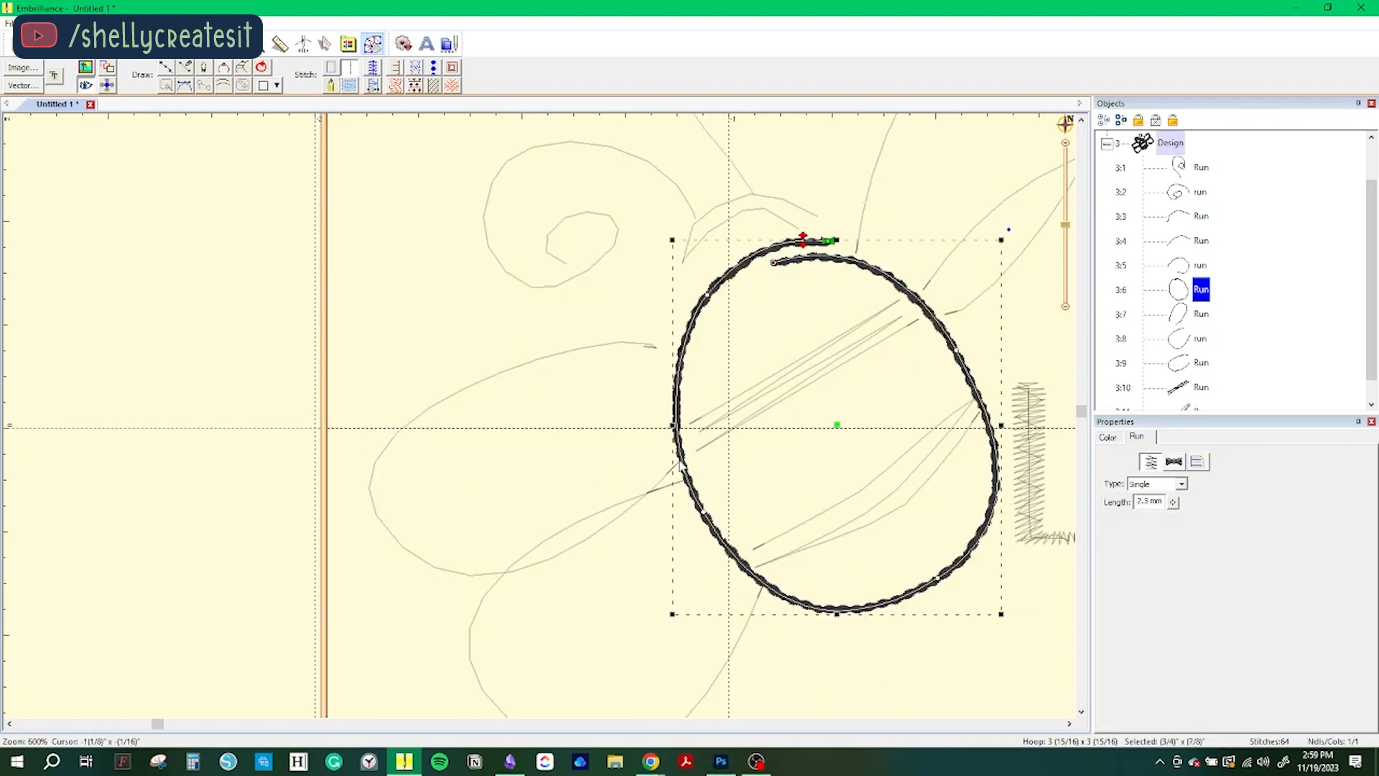
{"action": "left_click", "coordinate": [680, 466]}
{"action": "left_click", "coordinate": [669, 483]}
{"action": "left_click_drag", "start_coordinate": [669, 483], "coordinate": [684, 497]}
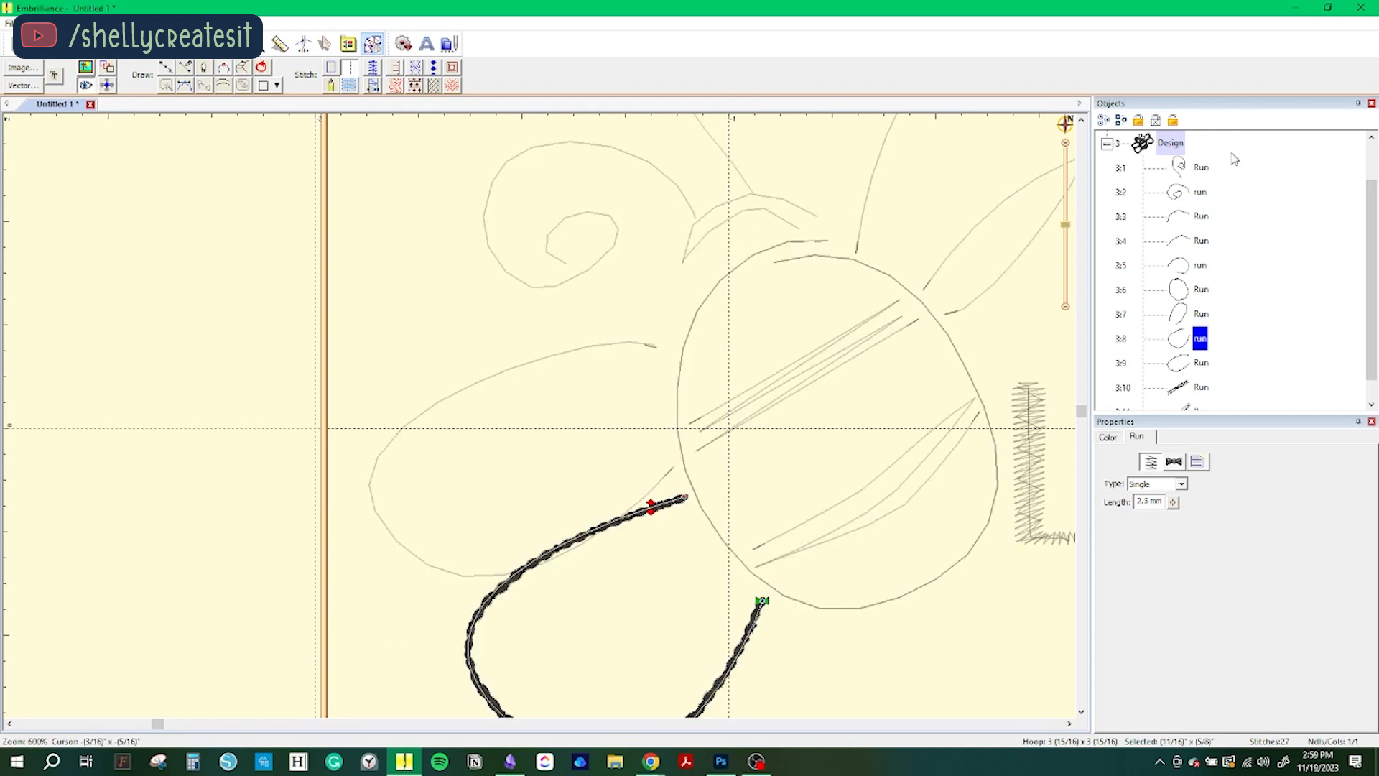
Step: Draw a closed curved head shape, about 1/4" by 1/4", between the antennae and the body and convert it to a fill
{"action": "left_click", "coordinate": [1170, 143]}
{"action": "scroll", "coordinate": [948, 465], "scroll_direction": "up", "scroll_amount": 1}
{"action": "scroll", "coordinate": [938, 470], "scroll_direction": "down", "scroll_amount": 2}
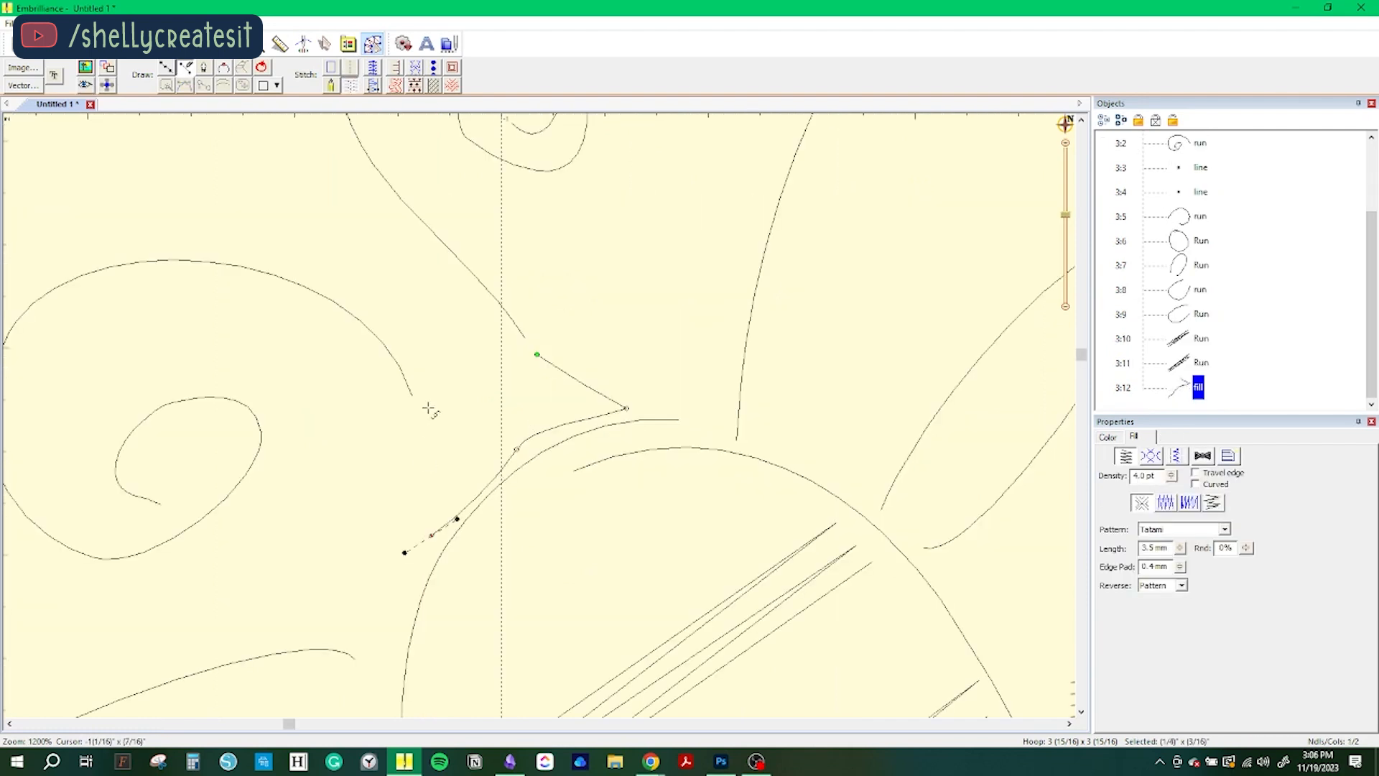
{"action": "left_click_drag", "start_coordinate": [403, 554], "coordinate": [500, 330]}
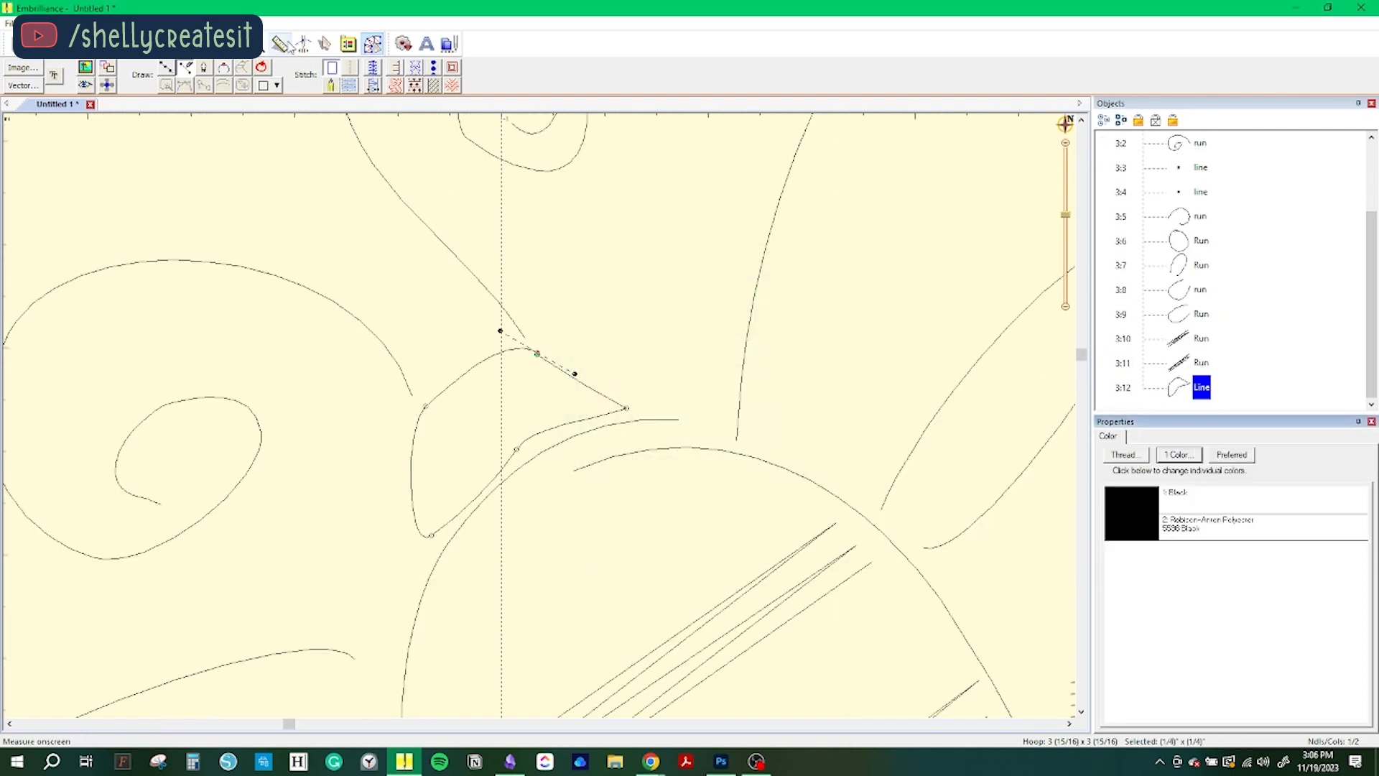
{"action": "left_click", "coordinate": [324, 43]}
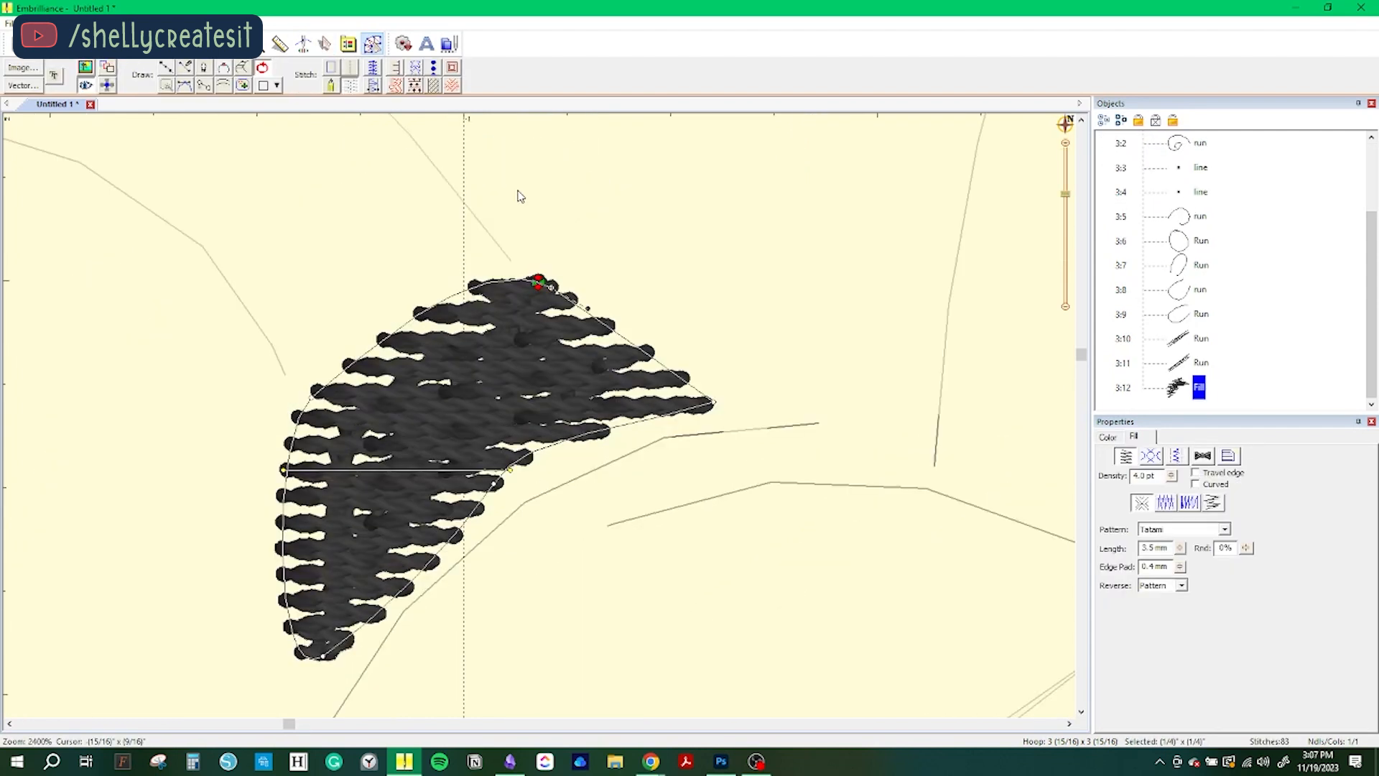
{"action": "scroll", "coordinate": [518, 191], "scroll_direction": "up", "scroll_amount": 1}
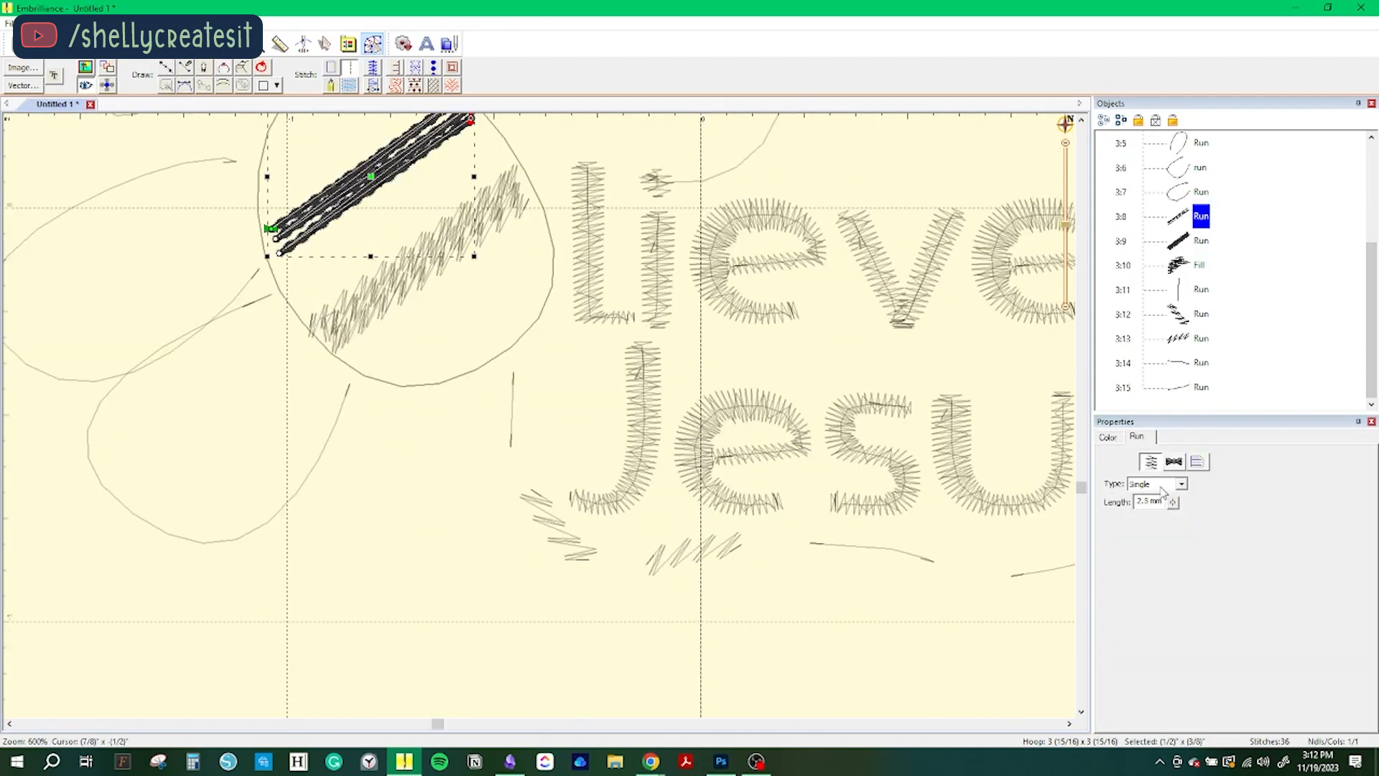
Step: Set the run type of the bee's upper body stripe to Stem, matching the lower stripe
{"action": "left_click", "coordinate": [1178, 491]}
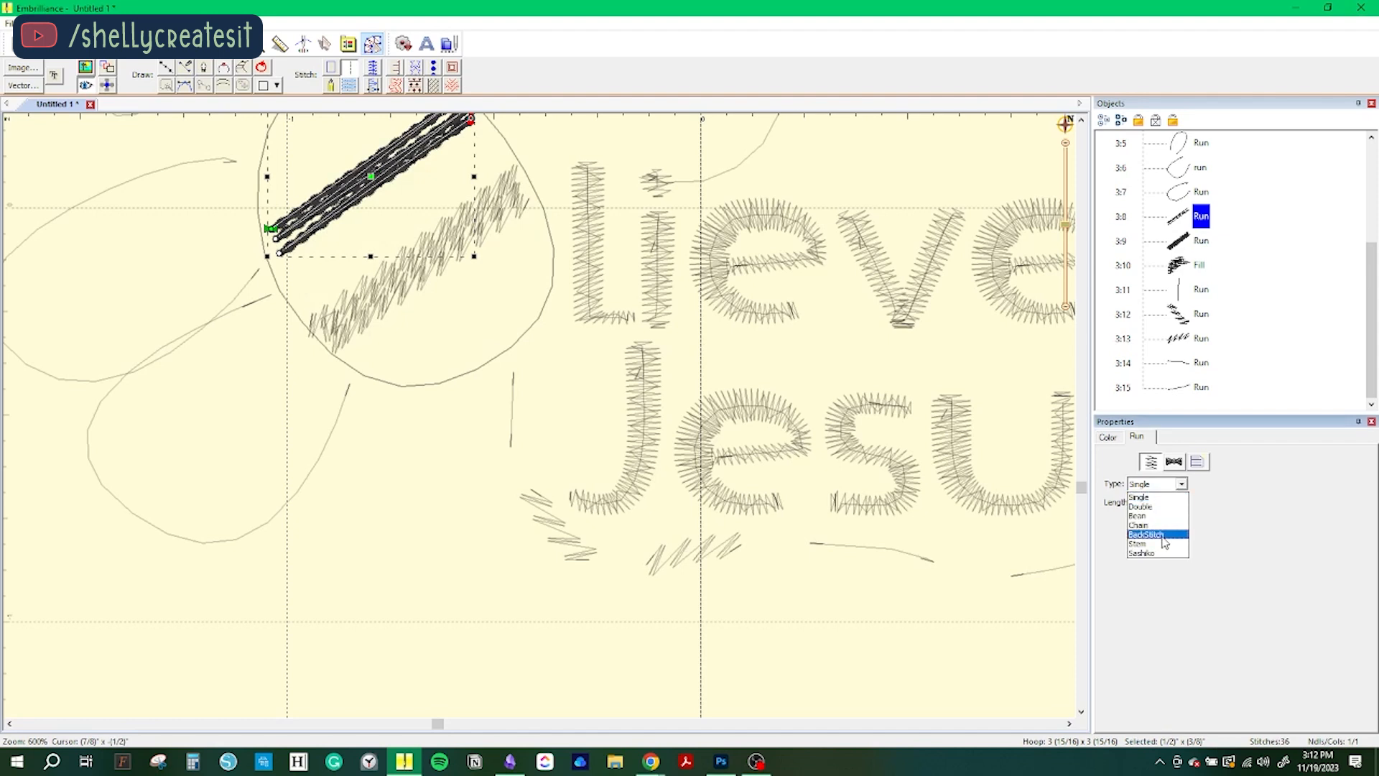
{"action": "left_click", "coordinate": [1150, 514]}
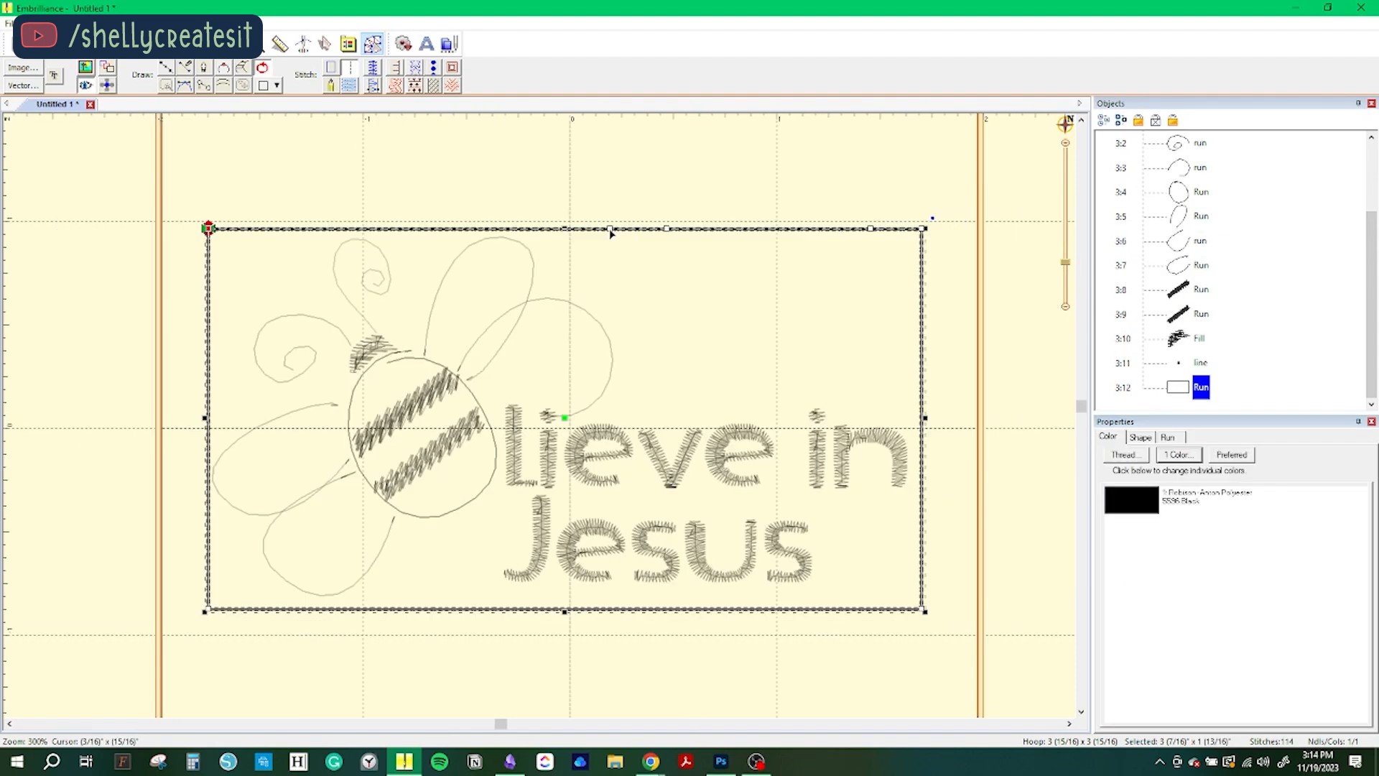
Step: Move the rectangular border's upper nodes inward to follow the right wings and run just above the lettering
{"action": "left_click_drag", "start_coordinate": [546, 228], "coordinate": [632, 324]}
{"action": "left_click_drag", "start_coordinate": [653, 316], "coordinate": [615, 412]}
{"action": "left_click_drag", "start_coordinate": [871, 229], "coordinate": [903, 401]}
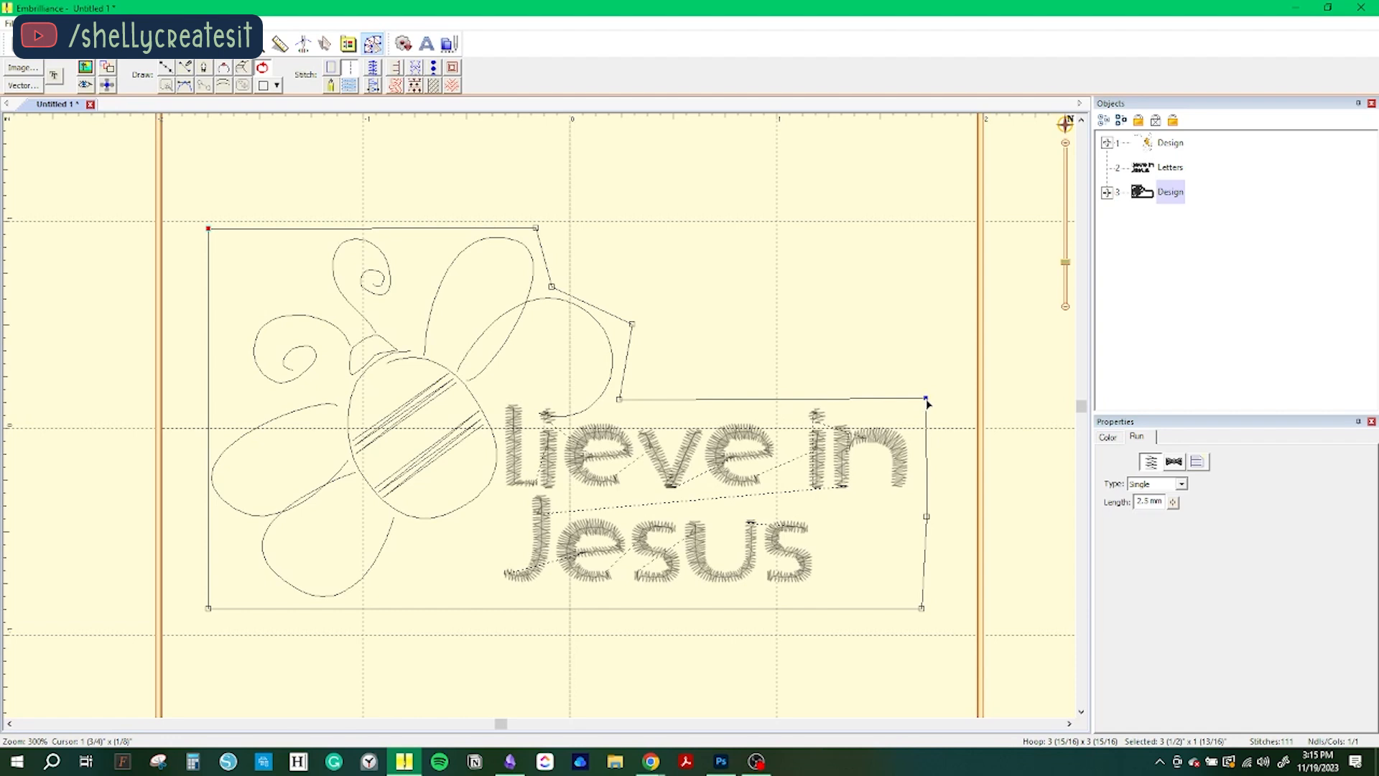
Step: Move the border's lower and left nodes inward to wrap around the word Jesus and the bee's left wings
{"action": "left_click_drag", "start_coordinate": [923, 609], "coordinate": [824, 592]}
{"action": "left_click_drag", "start_coordinate": [233, 527], "coordinate": [241, 524]}
{"action": "left_click_drag", "start_coordinate": [209, 608], "coordinate": [202, 486]}
{"action": "left_click", "coordinate": [203, 430]}
{"action": "left_click_drag", "start_coordinate": [205, 407], "coordinate": [261, 405]}
Step: Reposition the border's upper-left nodes to step around both spiral antennae
{"action": "left_click_drag", "start_coordinate": [209, 228], "coordinate": [234, 300]}
{"action": "left_click_drag", "start_coordinate": [314, 281], "coordinate": [314, 299]}
{"action": "left_click_drag", "start_coordinate": [343, 289], "coordinate": [418, 279]}
{"action": "left_click", "coordinate": [379, 227]}
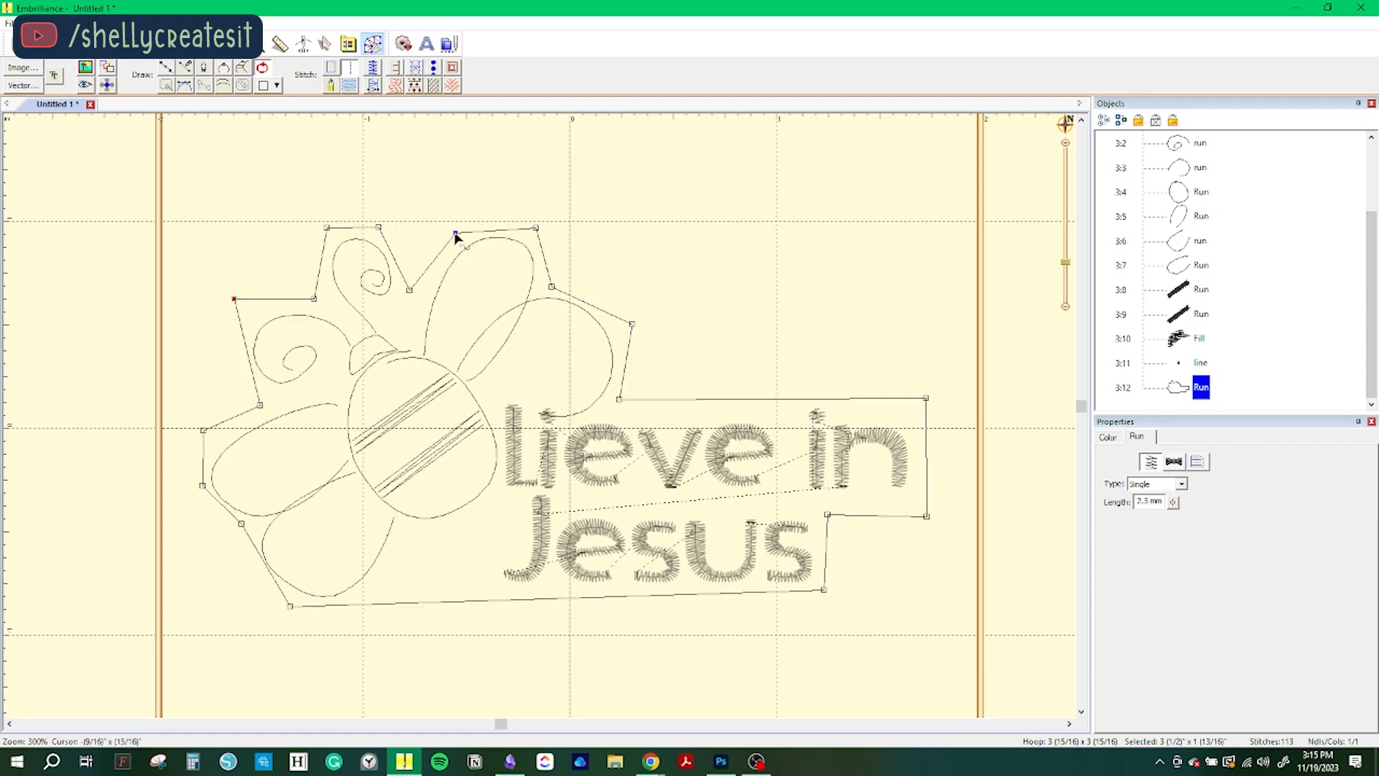
Step: Adjust the border's nodes above the upper right wing and change their type to curve the border over it
{"action": "scroll", "coordinate": [465, 182], "scroll_direction": "up", "scroll_amount": 2}
{"action": "left_click_drag", "start_coordinate": [466, 183], "coordinate": [479, 475]}
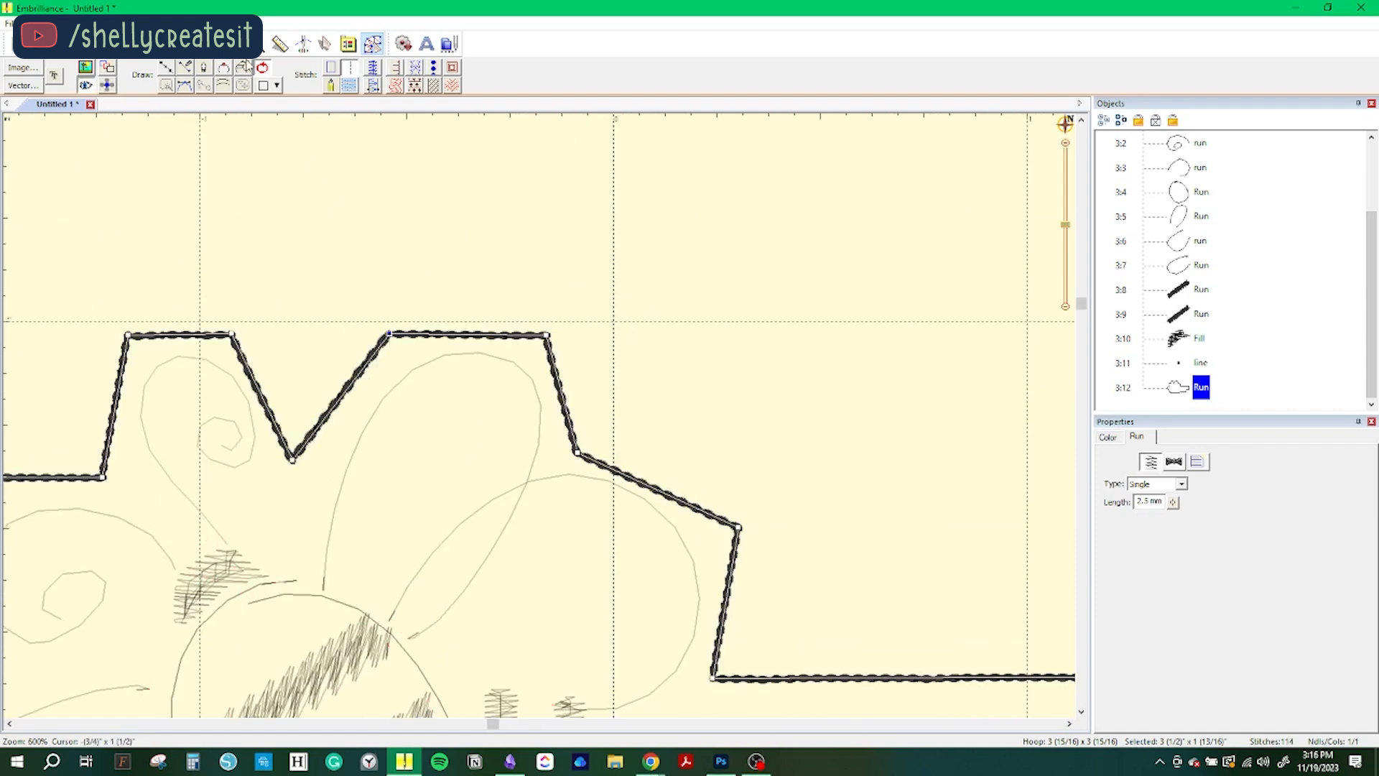
{"action": "left_click_drag", "start_coordinate": [390, 334], "coordinate": [367, 335]}
{"action": "right_click", "coordinate": [366, 335]}
{"action": "left_click", "coordinate": [389, 355]}
{"action": "right_click", "coordinate": [547, 335]}
{"action": "left_click", "coordinate": [573, 362]}
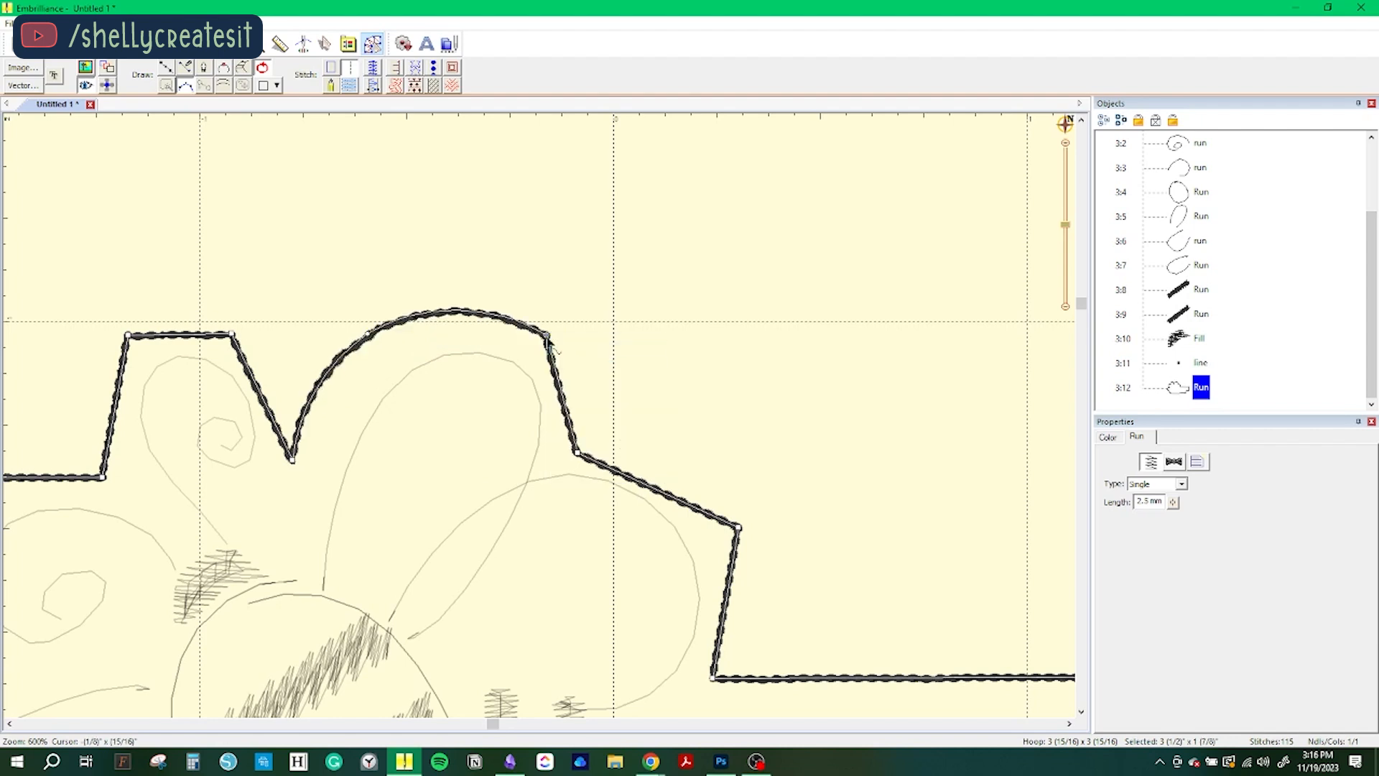
Step: Shift the border's node between the two right wings slightly inward and change its node type
{"action": "right_click", "coordinate": [578, 453]}
{"action": "left_click", "coordinate": [602, 477]}
{"action": "left_click_drag", "start_coordinate": [578, 452], "coordinate": [568, 450]}
{"action": "right_click", "coordinate": [569, 450]}
{"action": "left_click", "coordinate": [593, 475]}
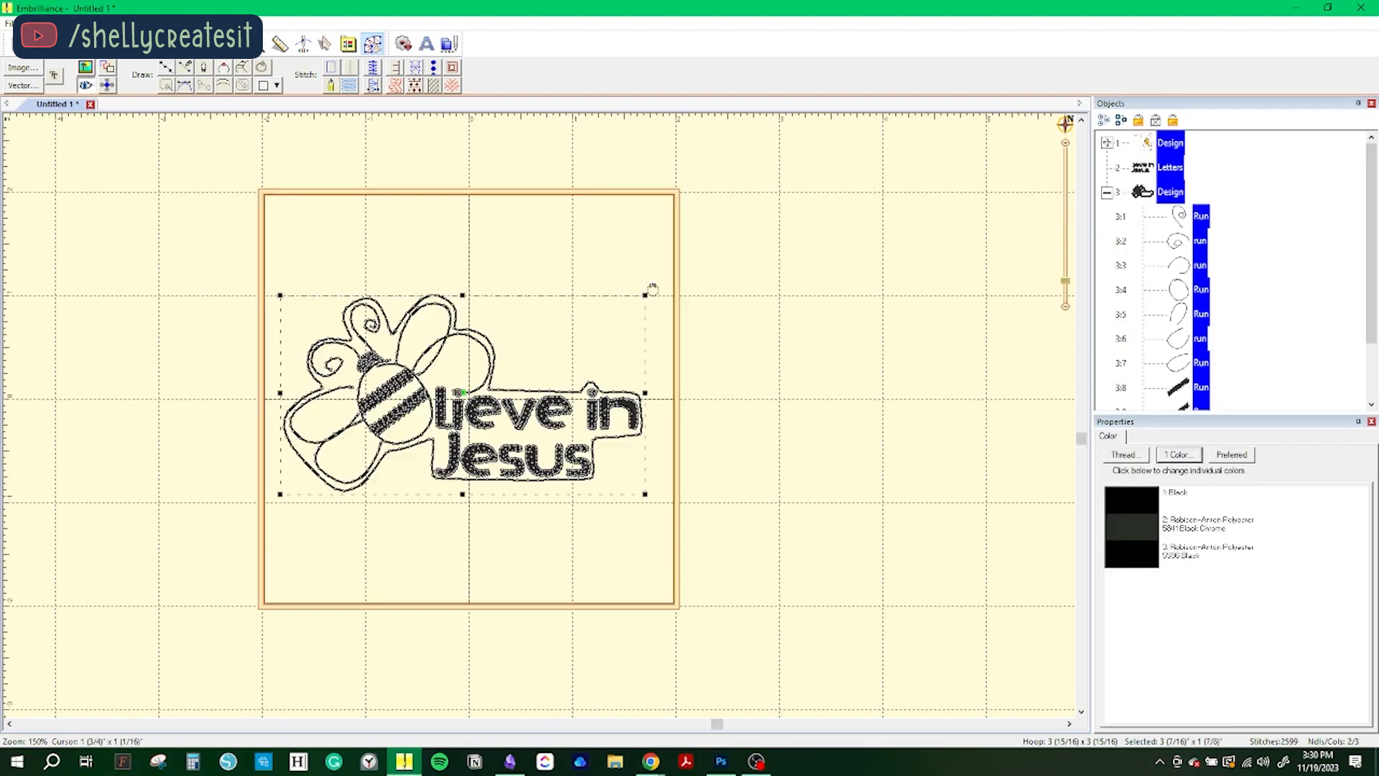
Step: Rotate the whole design diagonally in the hoop and extend the border beyond the lettering into a long tab toward the upper-right corner
{"action": "left_click_drag", "start_coordinate": [647, 283], "coordinate": [528, 189]}
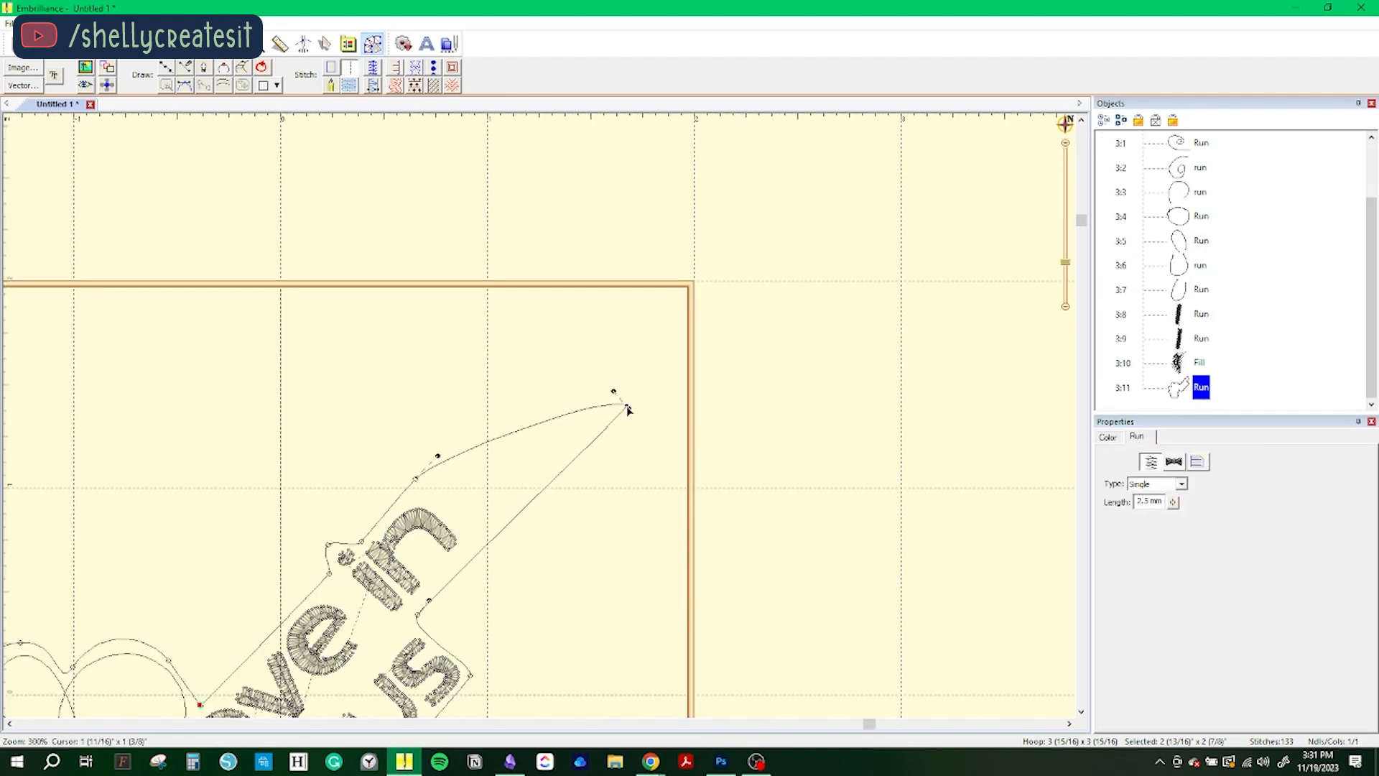
{"action": "left_click_drag", "start_coordinate": [417, 614], "coordinate": [665, 381]}
{"action": "left_click_drag", "start_coordinate": [788, 225], "coordinate": [809, 250]}
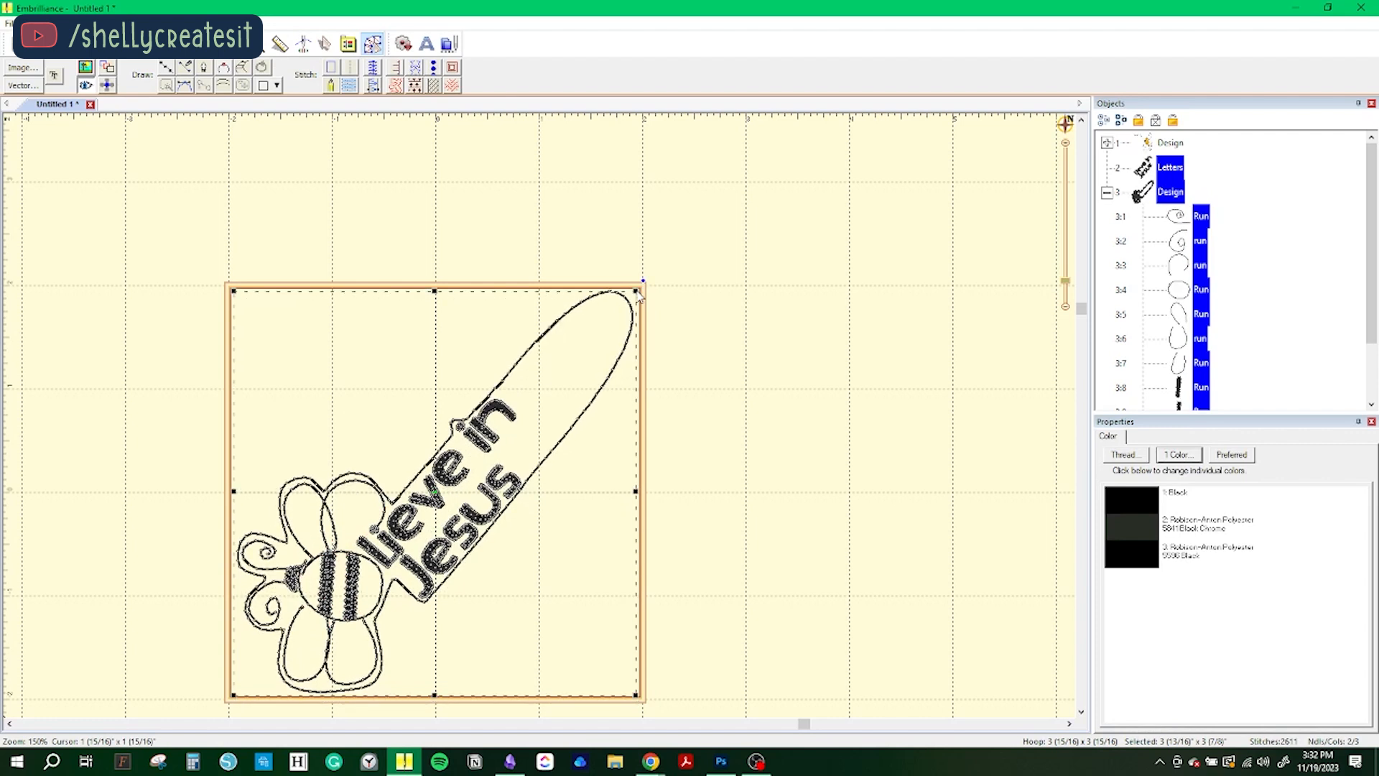
{"action": "left_click", "coordinate": [324, 44]}
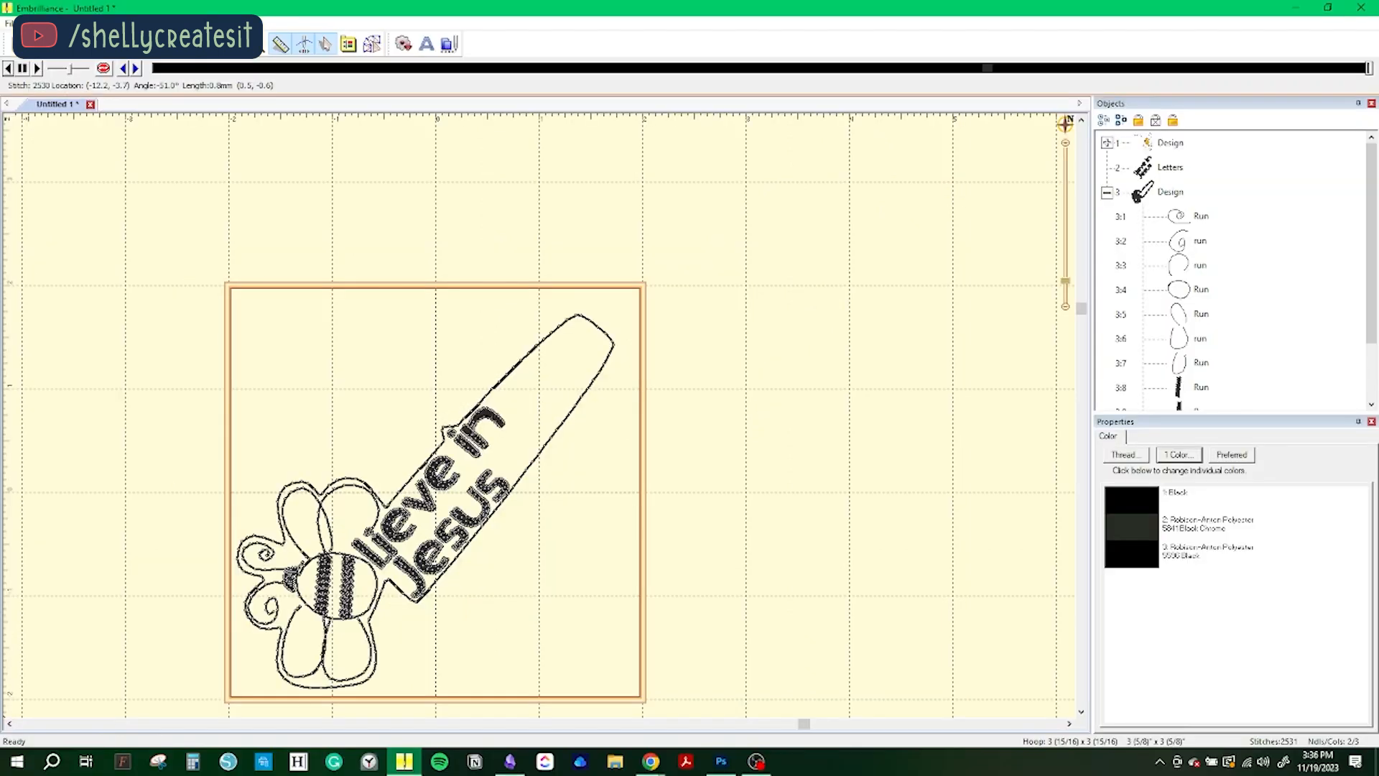
Step: Start saving the stitch and working files under a new name and browse to the My Designs folder within Embroidery
{"action": "left_click", "coordinate": [8, 23]}
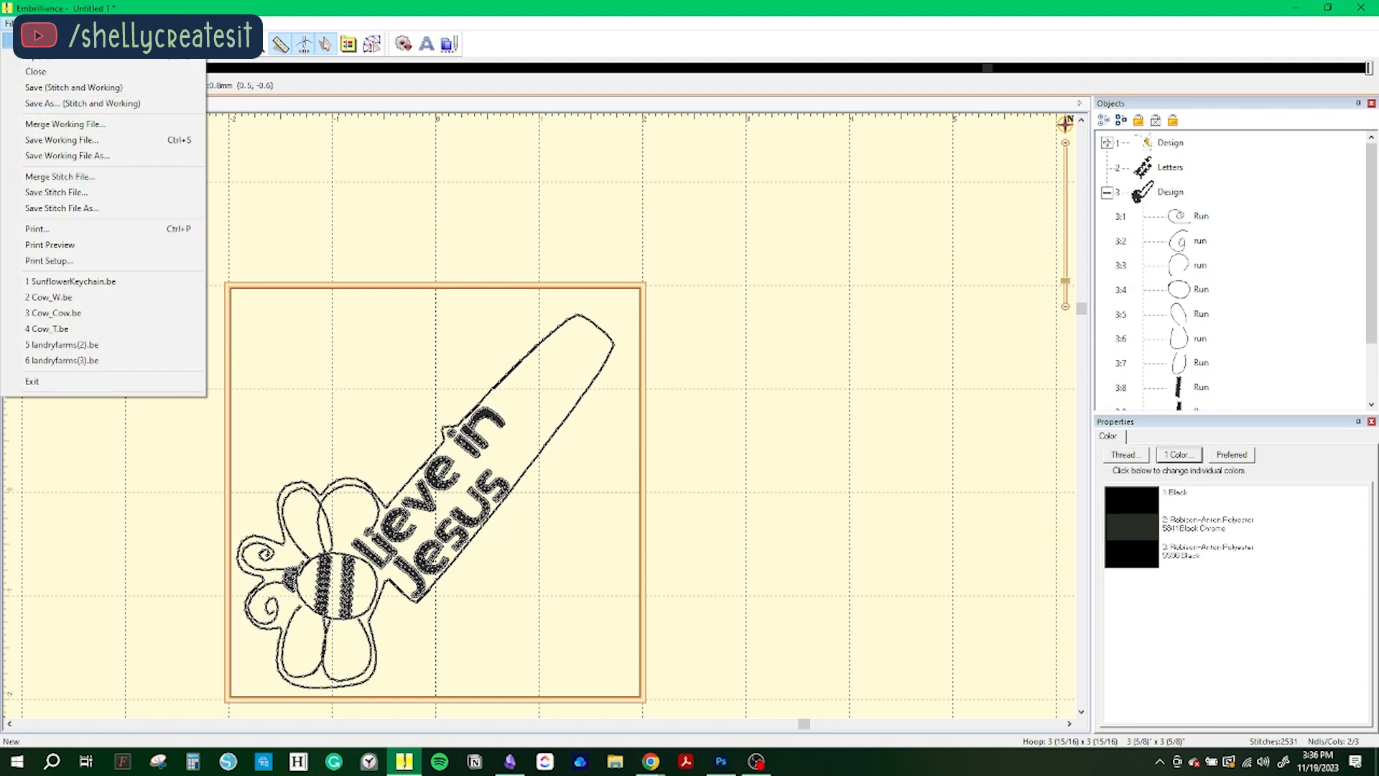
{"action": "left_click", "coordinate": [49, 104]}
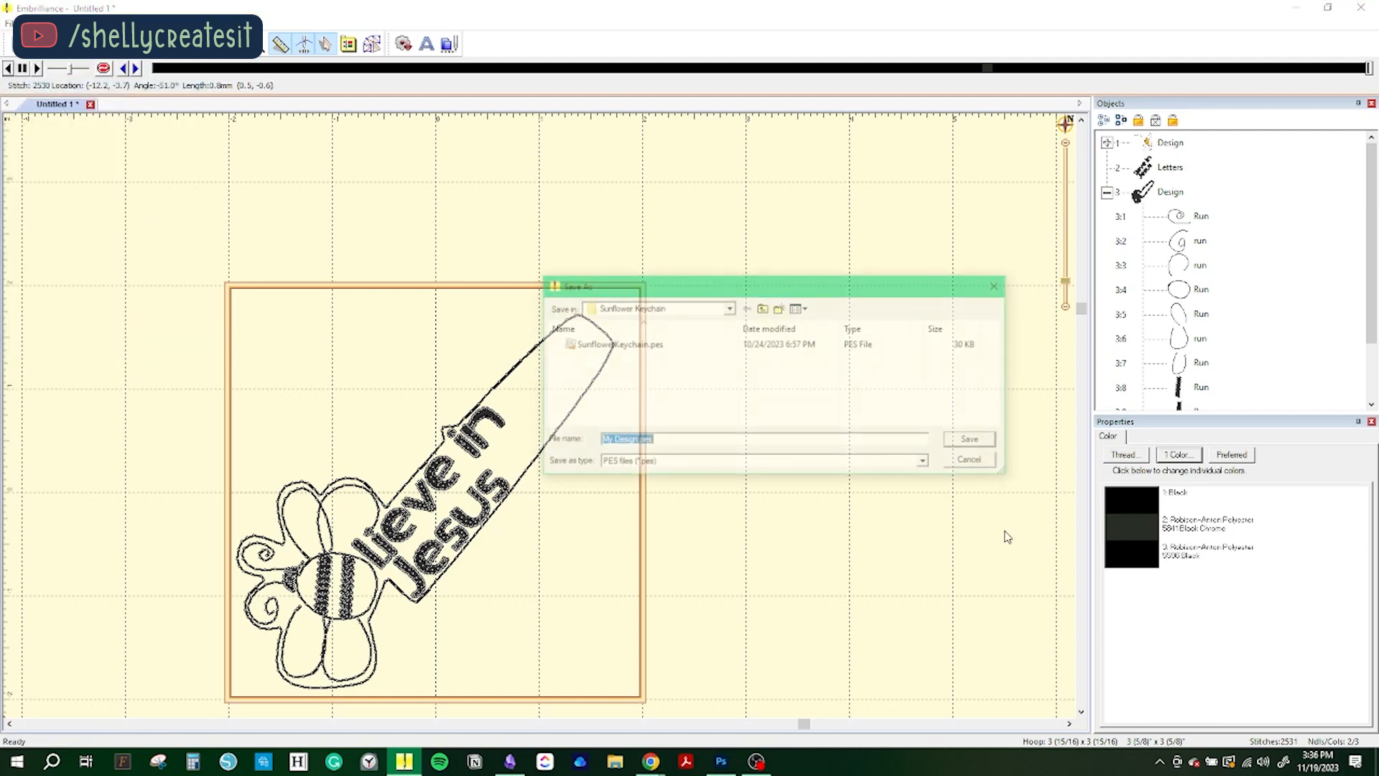
{"action": "left_click", "coordinate": [761, 309]}
{"action": "left_click", "coordinate": [761, 309]}
{"action": "left_click", "coordinate": [580, 368]}
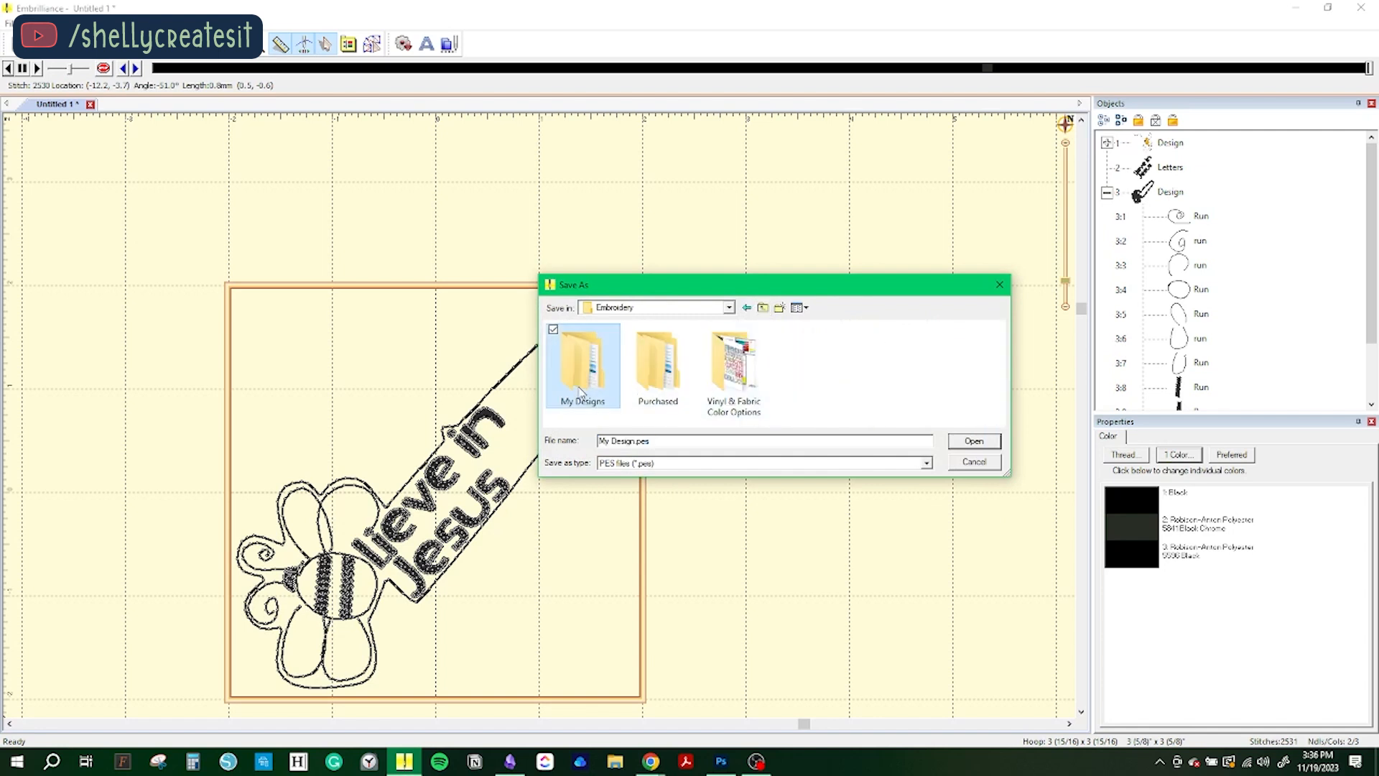
{"action": "double_click", "coordinate": [580, 370]}
{"action": "scroll", "coordinate": [618, 402], "scroll_direction": "down", "scroll_amount": 5}
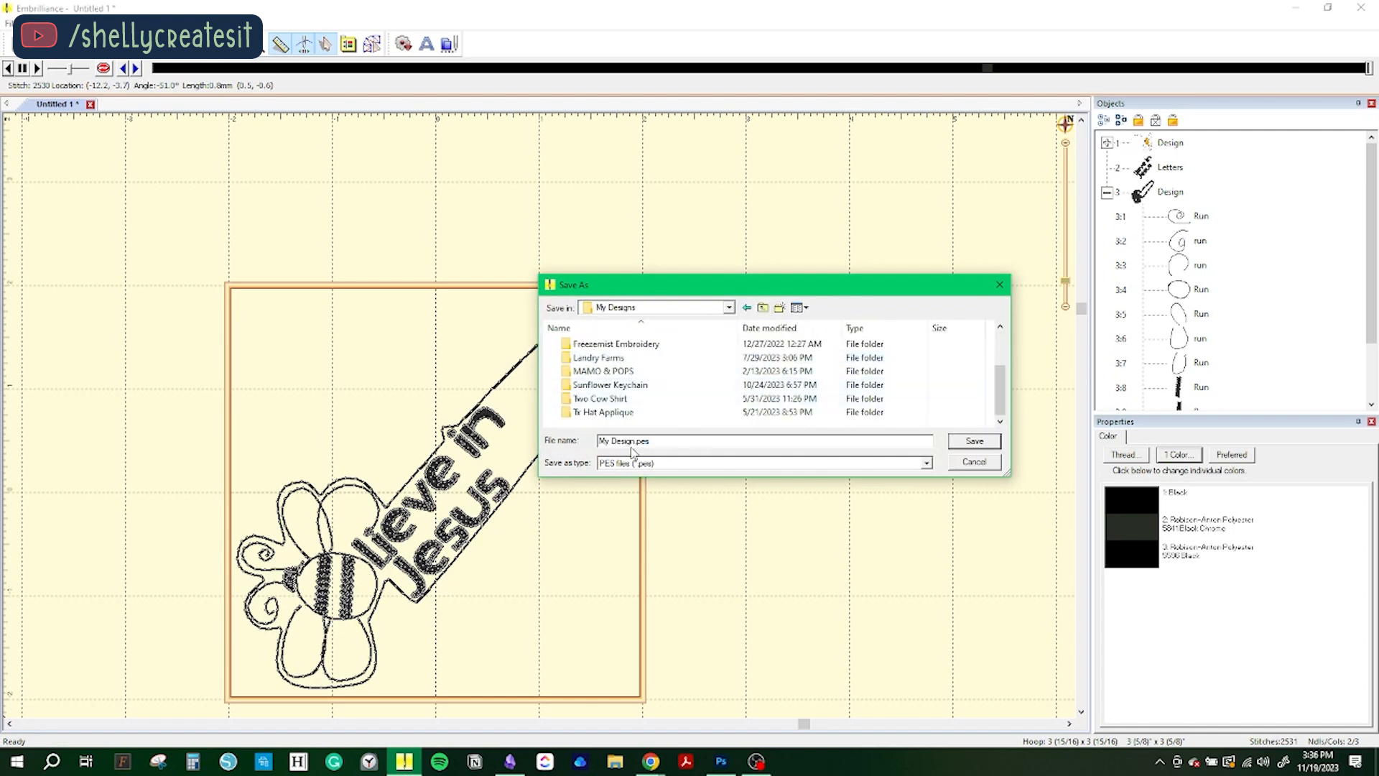
Step: Create a Bee Keychans folder in My Designs and save the PES stitch file there with a name beginning Bee_lieve_in
{"action": "left_click", "coordinate": [780, 308]}
{"action": "type", "text": "Bee Keychains"}
{"action": "key", "text": "Return"}
{"action": "key", "text": "Return"}
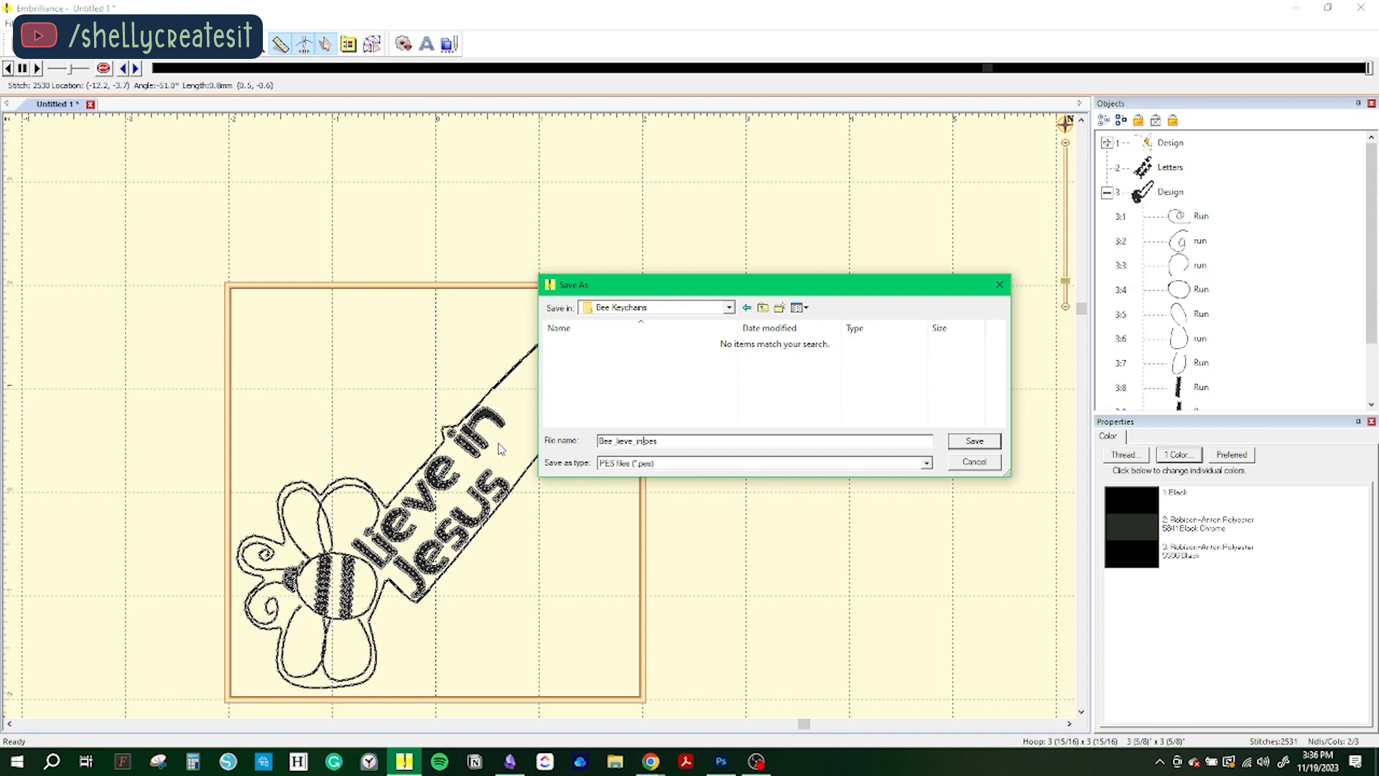
{"action": "key", "text": "Return"}
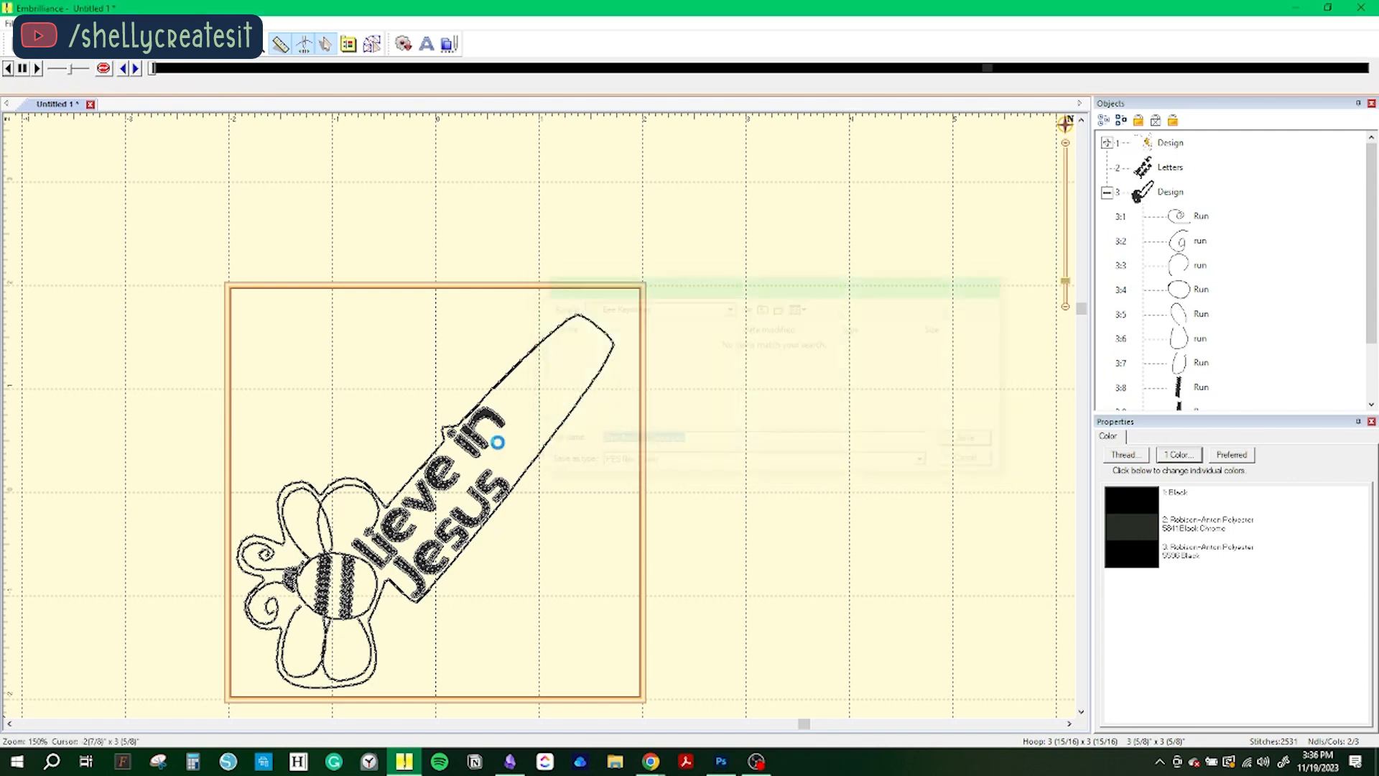